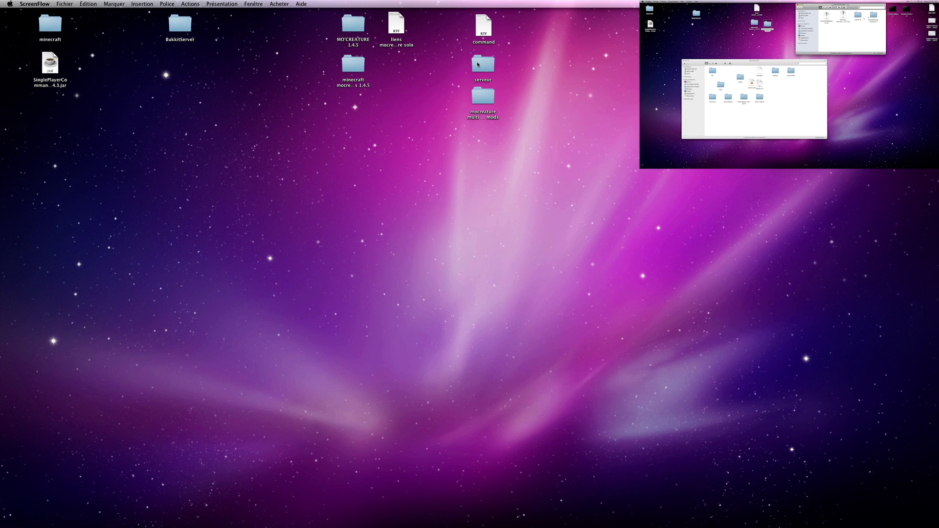
Step: In Safari, search Google for minecraft and open the official Minecraft site's download page
{"action": "mouse_move", "coordinate": [467, 525]}
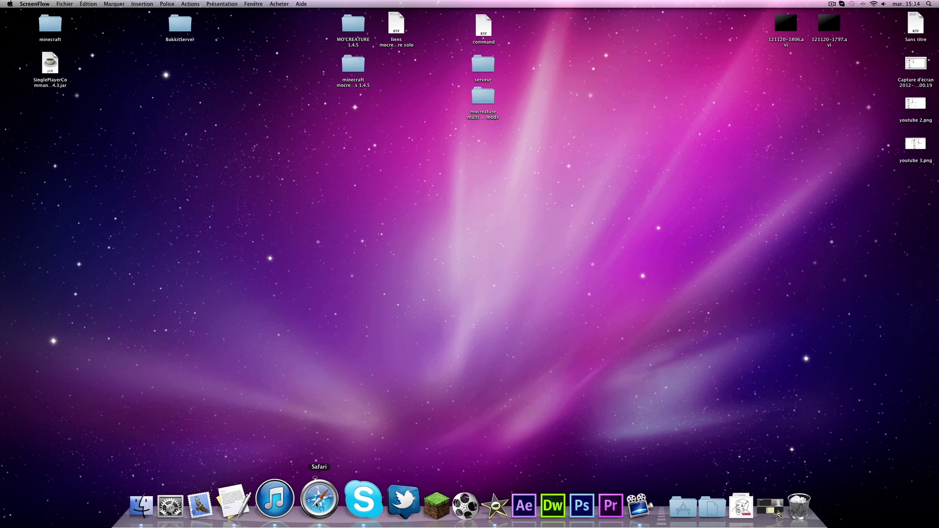
{"action": "left_click", "coordinate": [317, 503]}
{"action": "type", "text": "minecraft"}
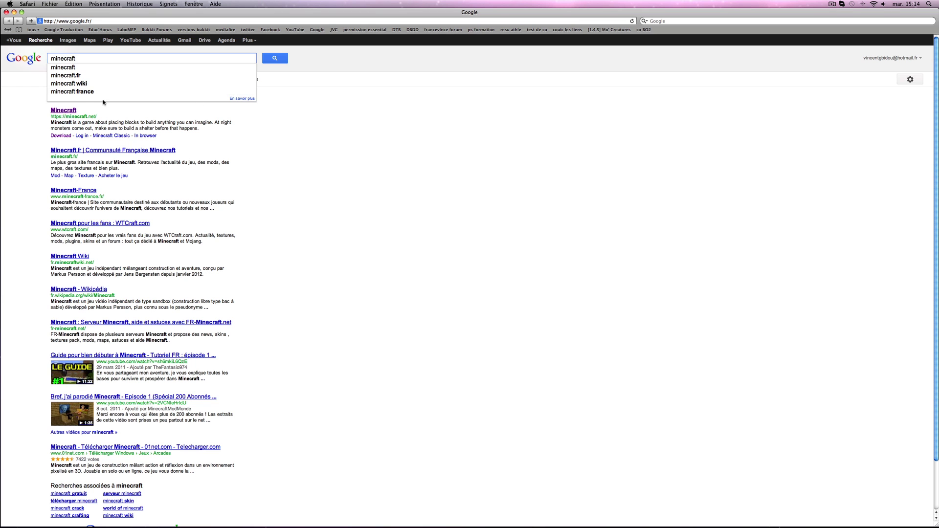
{"action": "left_click", "coordinate": [73, 111]}
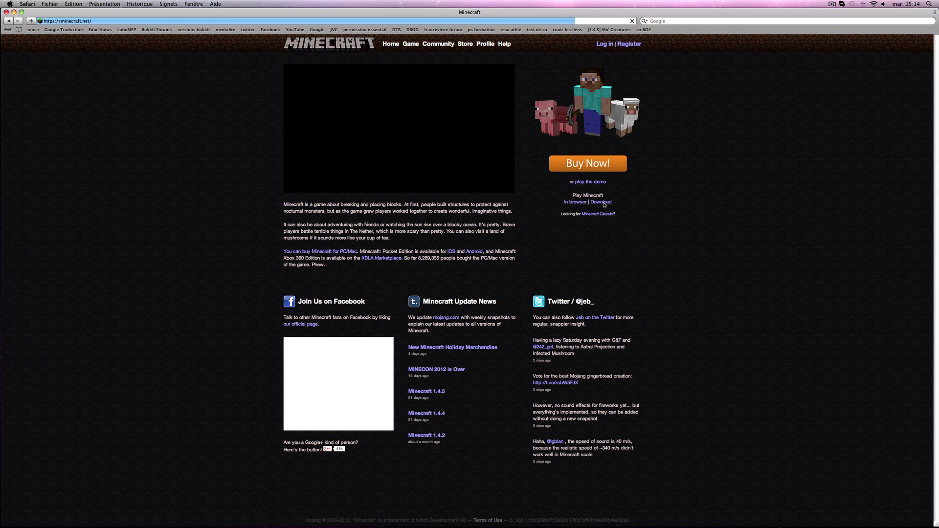
{"action": "left_click", "coordinate": [603, 202]}
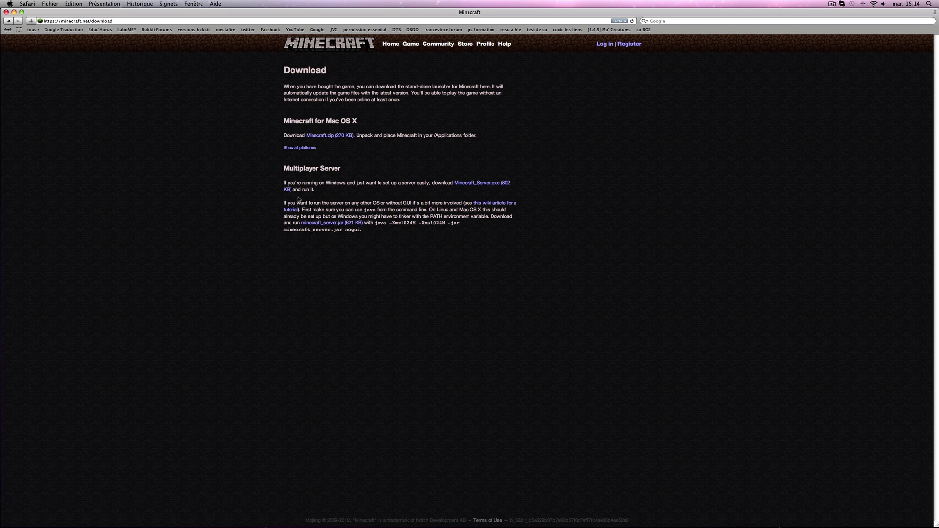
Step: Open the linked server setup wiki article in a new tab and download minecraft_server.jar
{"action": "right_click", "coordinate": [486, 201]}
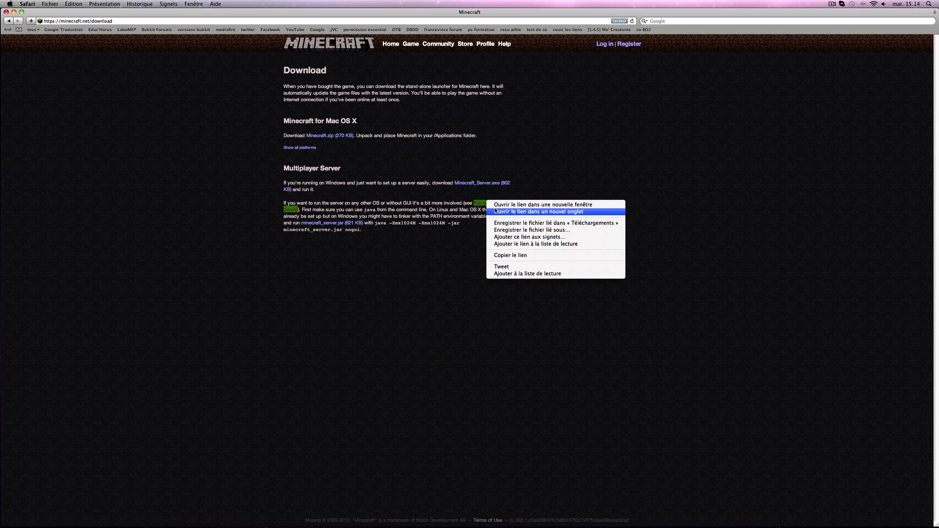
{"action": "left_click", "coordinate": [494, 205]}
{"action": "left_click_drag", "start_coordinate": [306, 224], "coordinate": [364, 224]}
{"action": "left_click", "coordinate": [398, 224]}
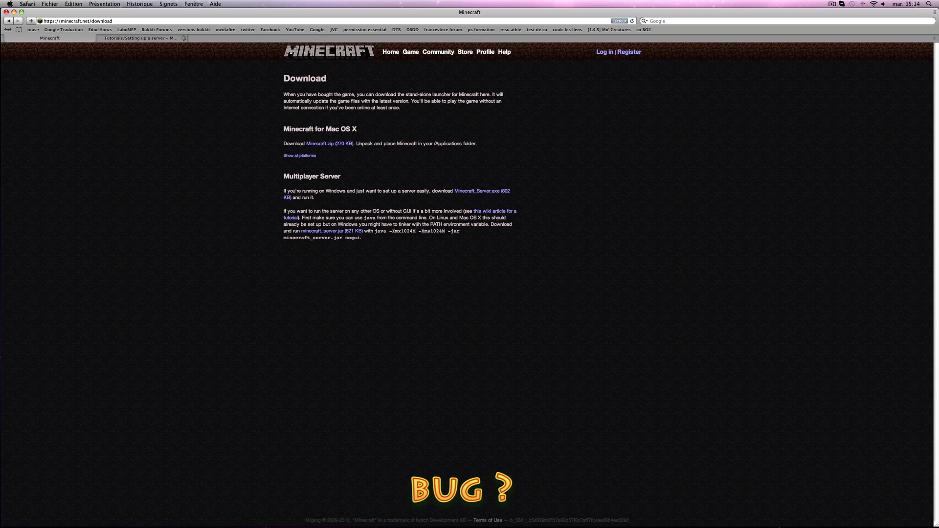
{"action": "right_click", "coordinate": [323, 231]}
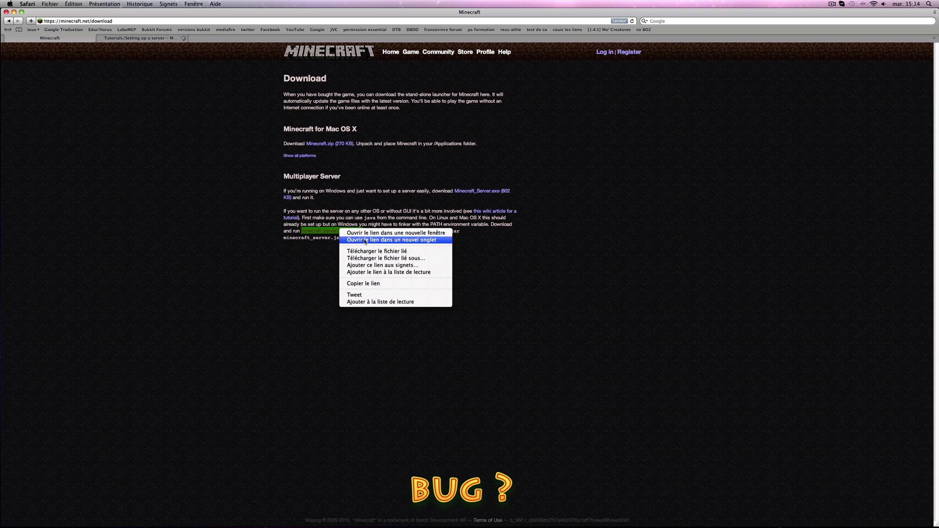
{"action": "left_click", "coordinate": [333, 236]}
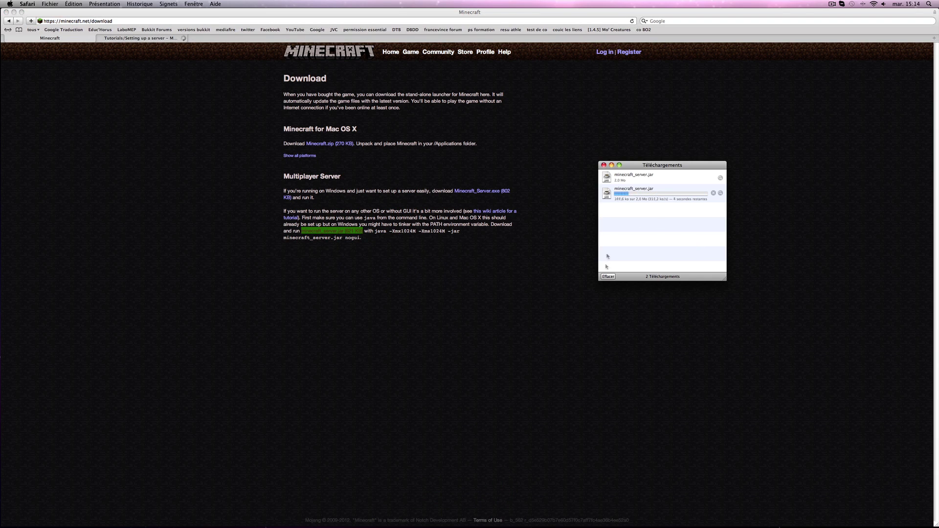
{"action": "left_click", "coordinate": [470, 126]}
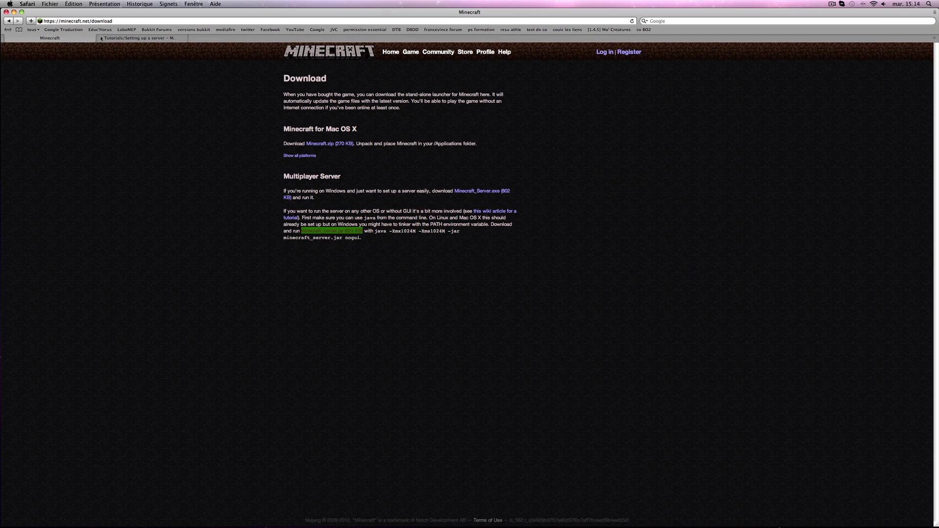
Step: Bring up the wiki article, minimise the browser, and create a folder named tuto on the desktop
{"action": "left_click", "coordinate": [108, 41]}
{"action": "key", "text": "super+m"}
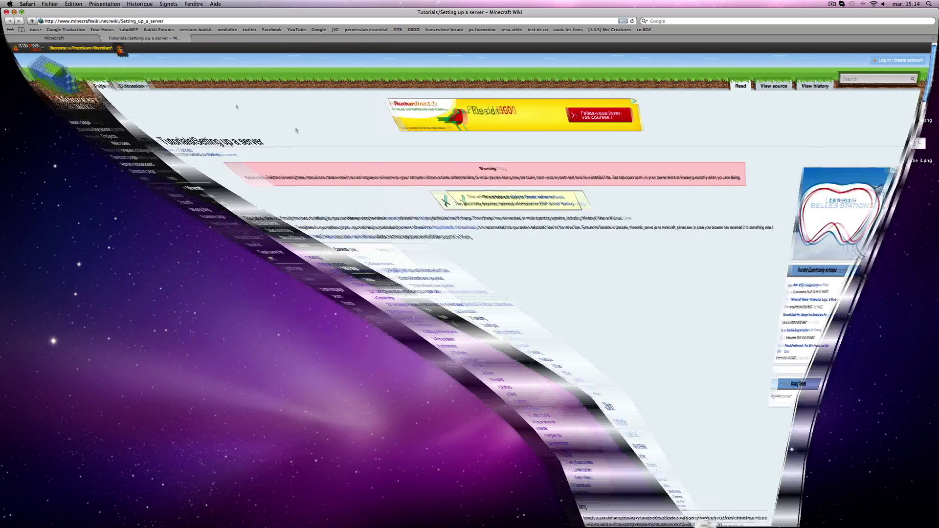
{"action": "right_click", "coordinate": [445, 216]}
{"action": "left_click", "coordinate": [470, 220]}
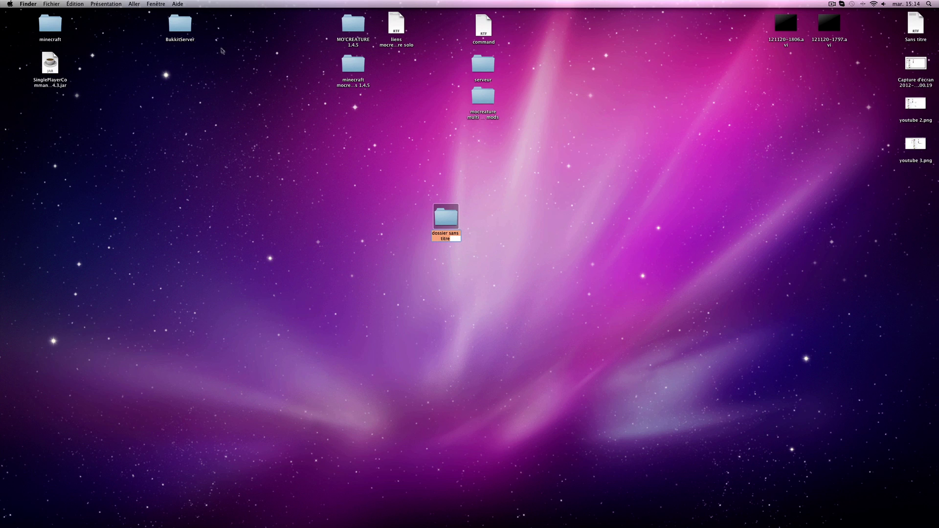
{"action": "type", "text": "tuto"}
{"action": "key", "text": "Return"}
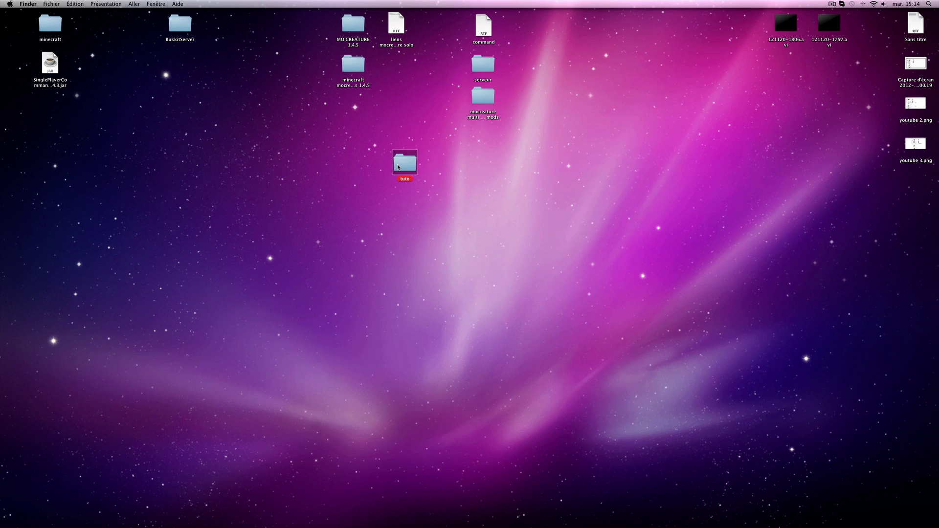
Step: Move the downloaded minecraft_server.jar into the tuto folder and reposition the folder window
{"action": "double_click", "coordinate": [439, 221]}
{"action": "left_click", "coordinate": [695, 506]}
{"action": "left_click_drag", "start_coordinate": [629, 399], "coordinate": [442, 150]}
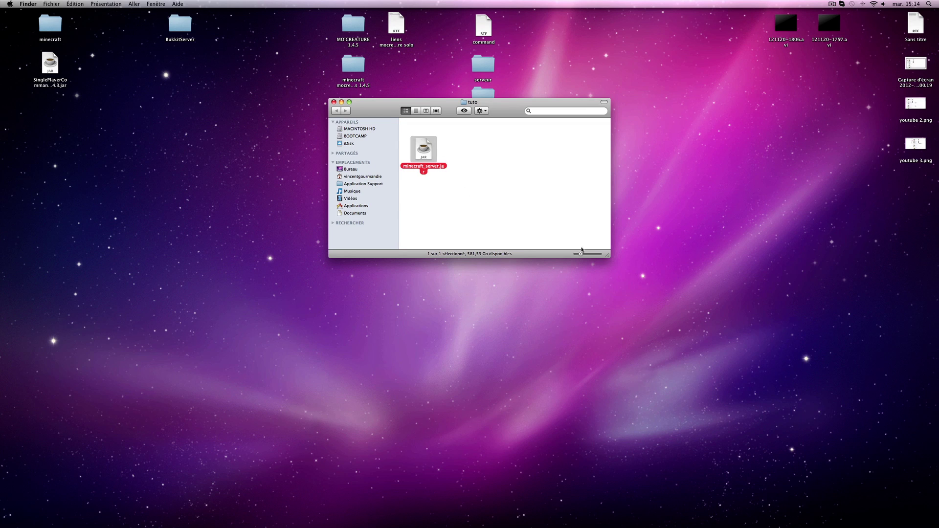
{"action": "left_click_drag", "start_coordinate": [581, 254], "coordinate": [583, 254]}
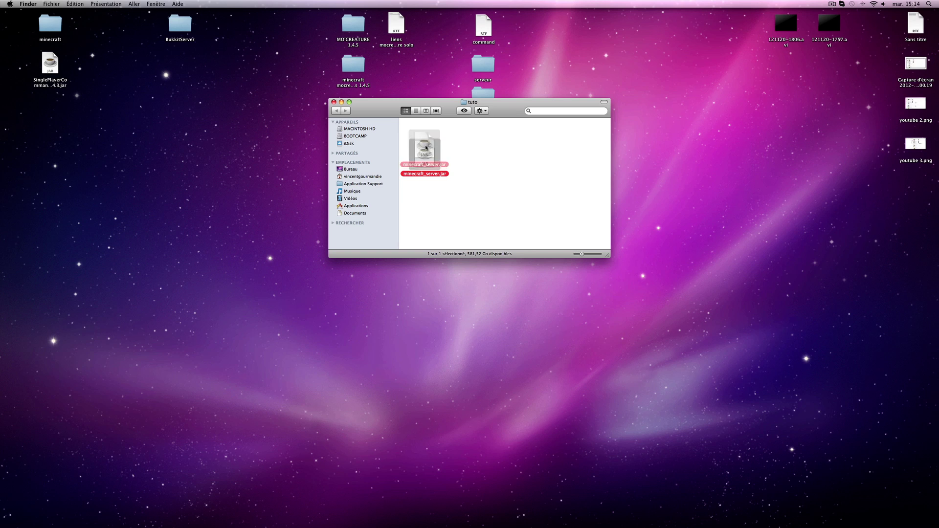
{"action": "left_click", "coordinate": [434, 176]}
{"action": "left_click_drag", "start_coordinate": [390, 100], "coordinate": [188, 125]}
Step: Return to the wiki article in Safari and search for mac to reach the Mac OS X server setup instructions
{"action": "mouse_move", "coordinate": [277, 522]}
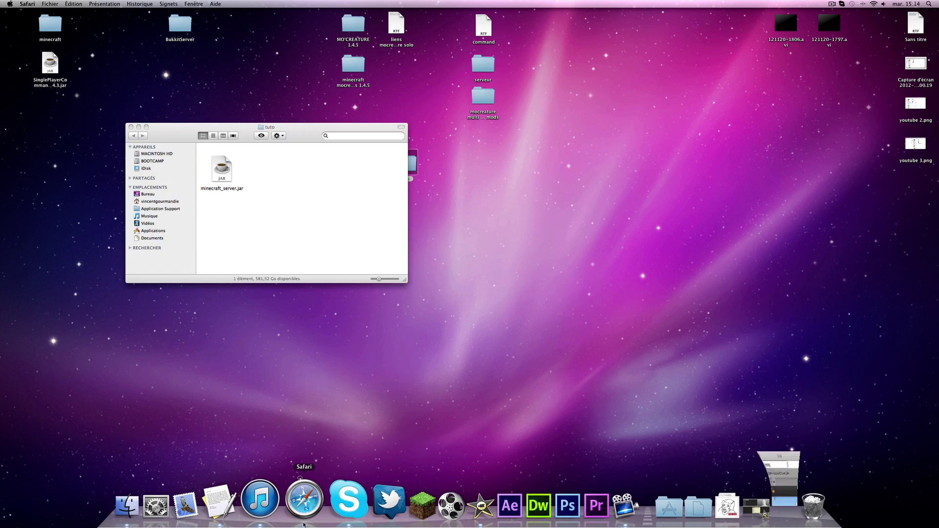
{"action": "left_click", "coordinate": [311, 522]}
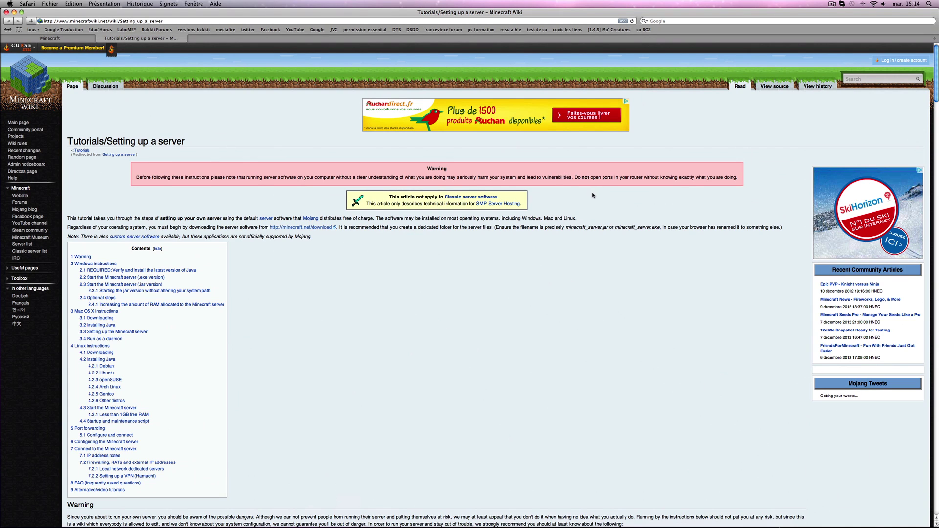
{"action": "key", "text": "super+f"}
{"action": "type", "text": "mac"}
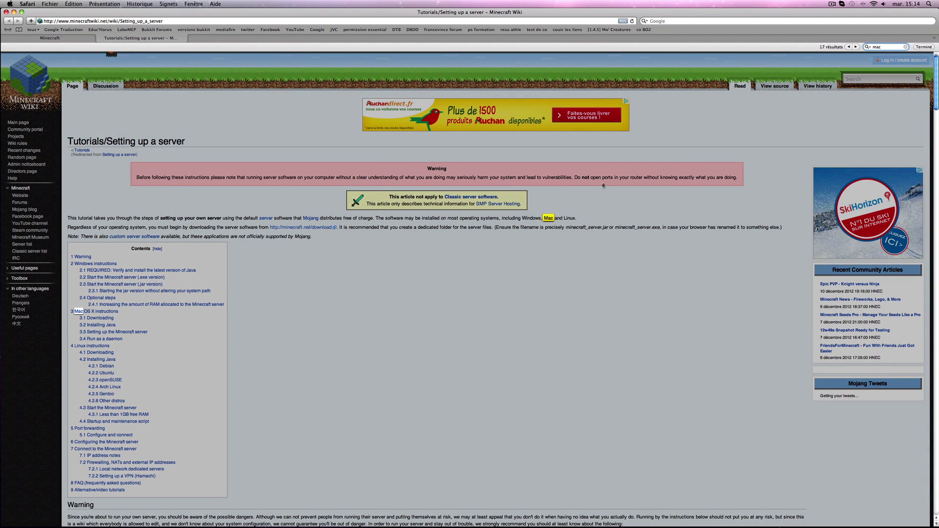
{"action": "left_click", "coordinate": [856, 47]}
{"action": "left_click", "coordinate": [855, 47]}
{"action": "left_click", "coordinate": [145, 336]}
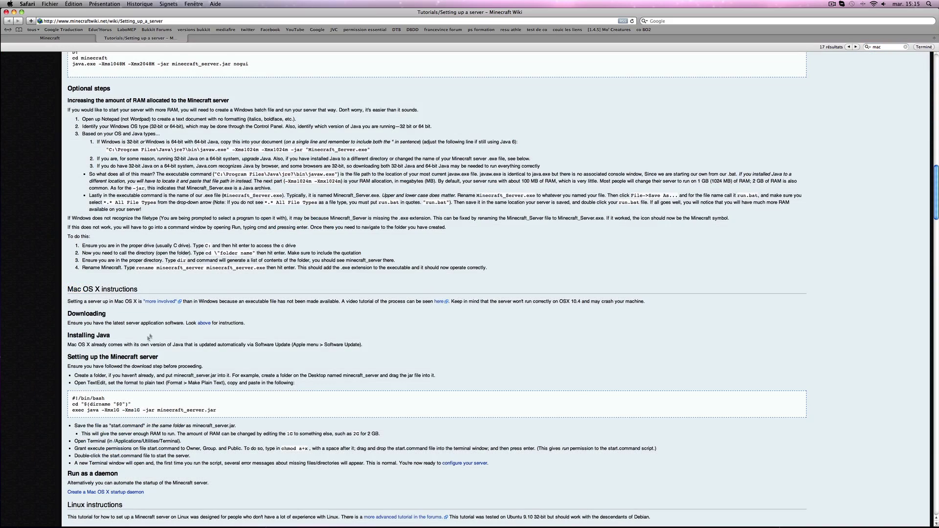
{"action": "scroll", "coordinate": [147, 303], "scroll_direction": "down", "scroll_amount": 5}
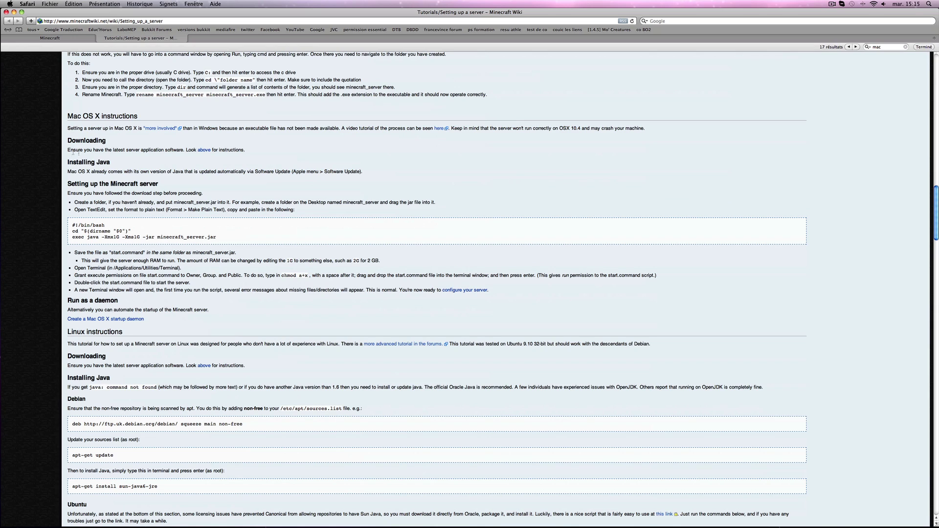
{"action": "left_click_drag", "start_coordinate": [168, 151], "coordinate": [270, 155]}
{"action": "left_click", "coordinate": [269, 155]}
Step: Copy the three-line bash start script from the Mac OS X instructions into a new TextEdit document
{"action": "left_click_drag", "start_coordinate": [72, 225], "coordinate": [217, 239]}
{"action": "key", "text": "super+c"}
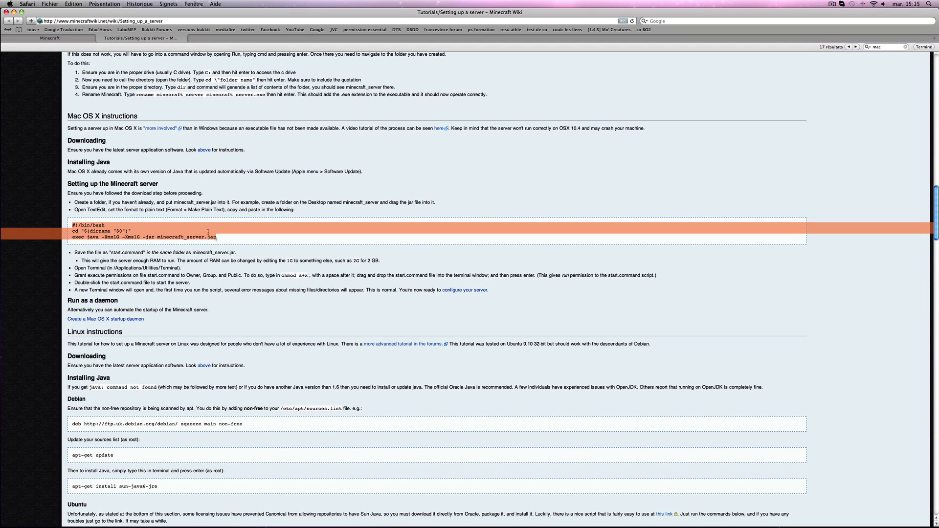
{"action": "left_click", "coordinate": [13, 12]}
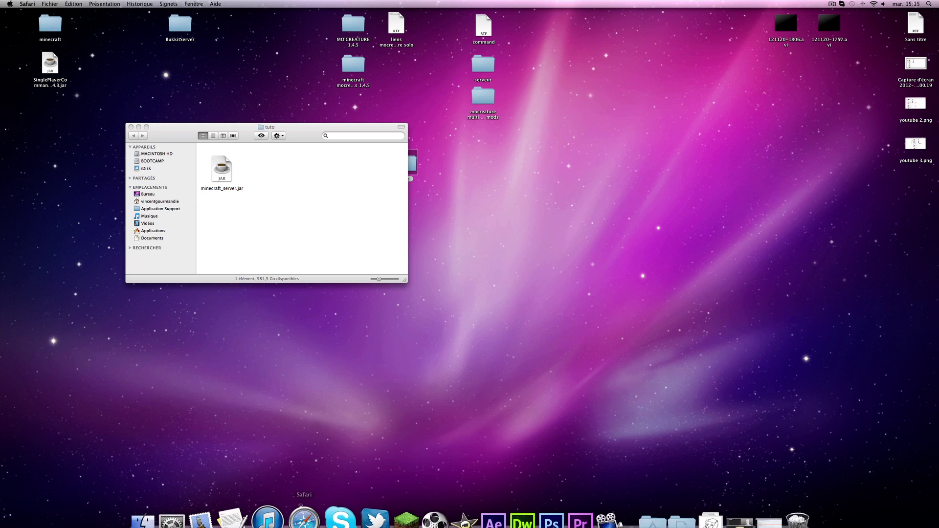
{"action": "left_click", "coordinate": [240, 498]}
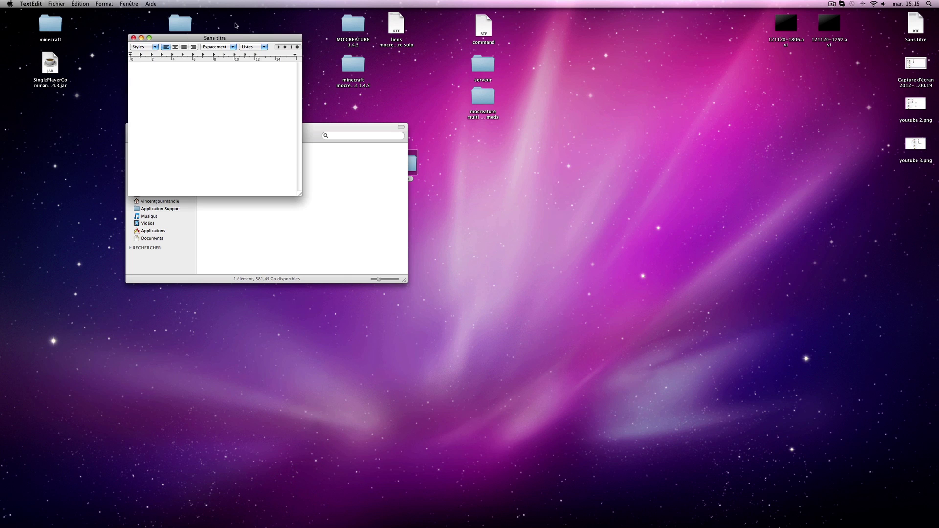
{"action": "left_click_drag", "start_coordinate": [236, 37], "coordinate": [545, 110]}
{"action": "key", "text": "super+v"}
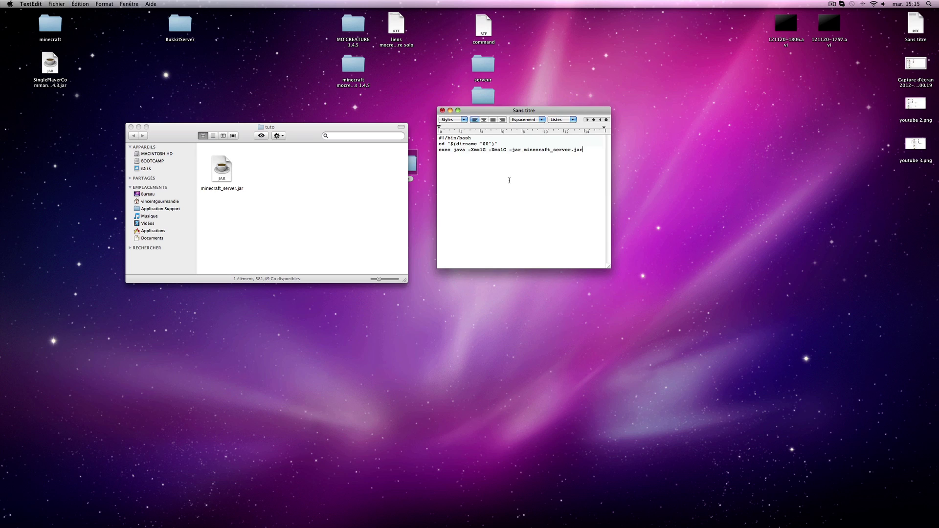
Step: Convert the script document to plain text and reposition its window beside the folder
{"action": "left_click", "coordinate": [105, 3]}
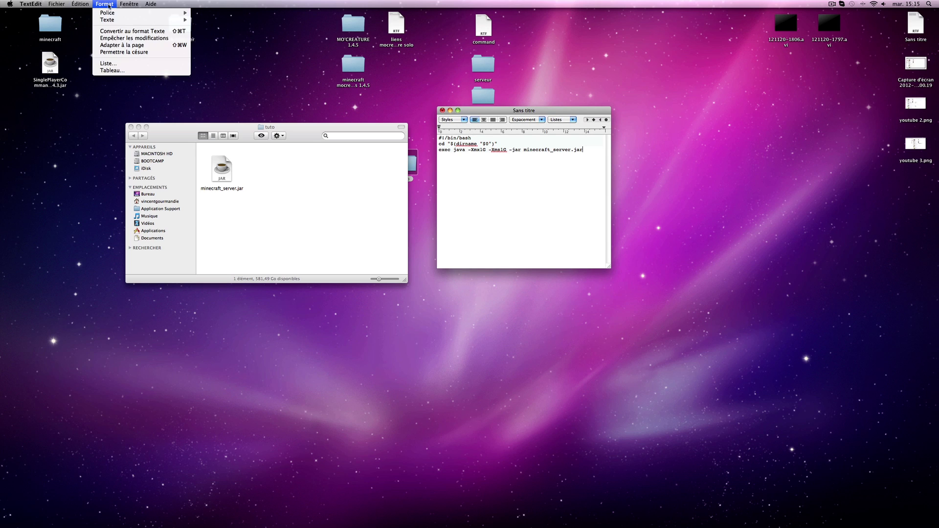
{"action": "left_click", "coordinate": [155, 32]}
{"action": "left_click", "coordinate": [583, 153]}
{"action": "left_click_drag", "start_coordinate": [486, 108], "coordinate": [502, 127]}
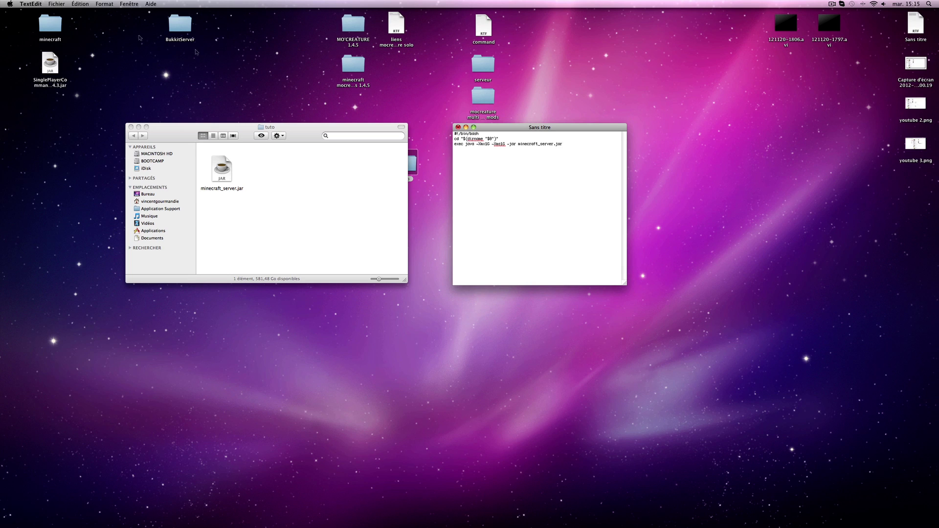
Step: Close the untitled script with saving and choose the desktop's tuto folder as the save location
{"action": "left_click", "coordinate": [458, 128]}
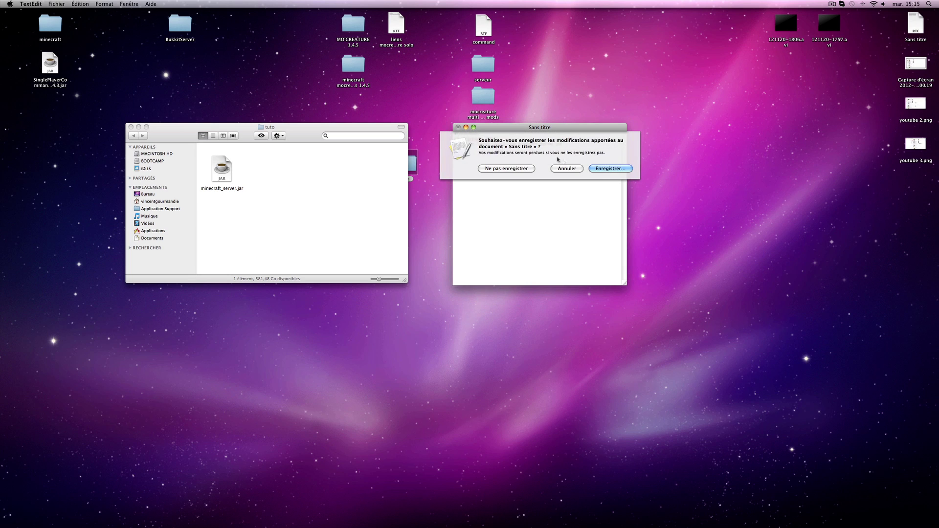
{"action": "left_click", "coordinate": [604, 170]}
{"action": "key", "text": "super+s"}
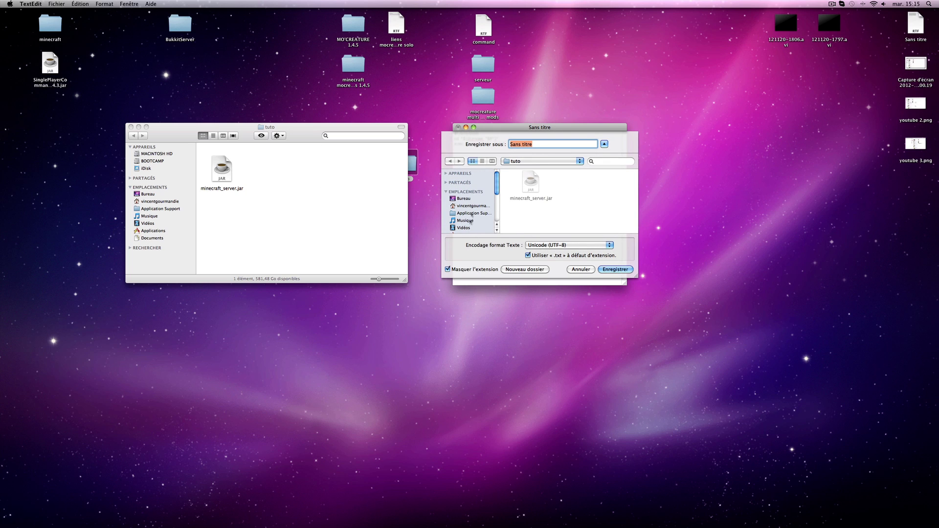
{"action": "left_click", "coordinate": [463, 198]}
{"action": "scroll", "coordinate": [555, 205], "scroll_direction": "down", "scroll_amount": 5}
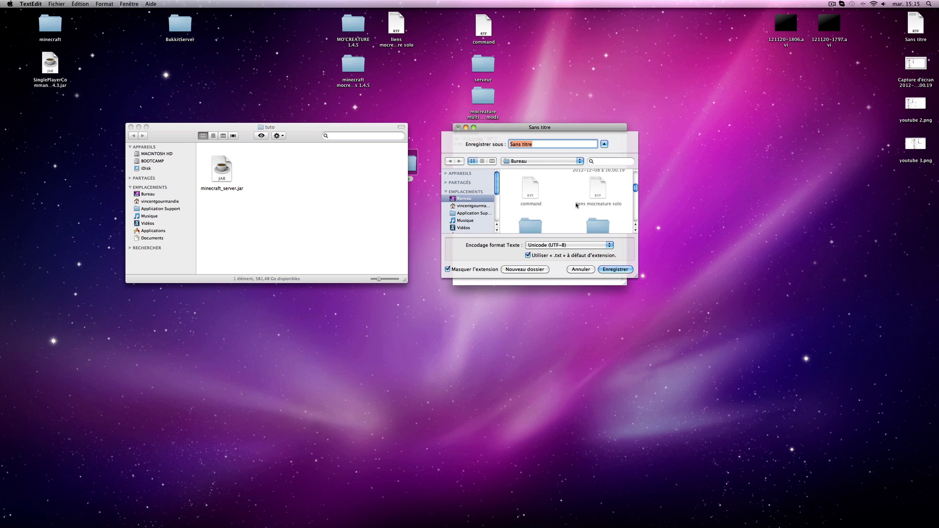
{"action": "scroll", "coordinate": [577, 205], "scroll_direction": "down", "scroll_amount": 5}
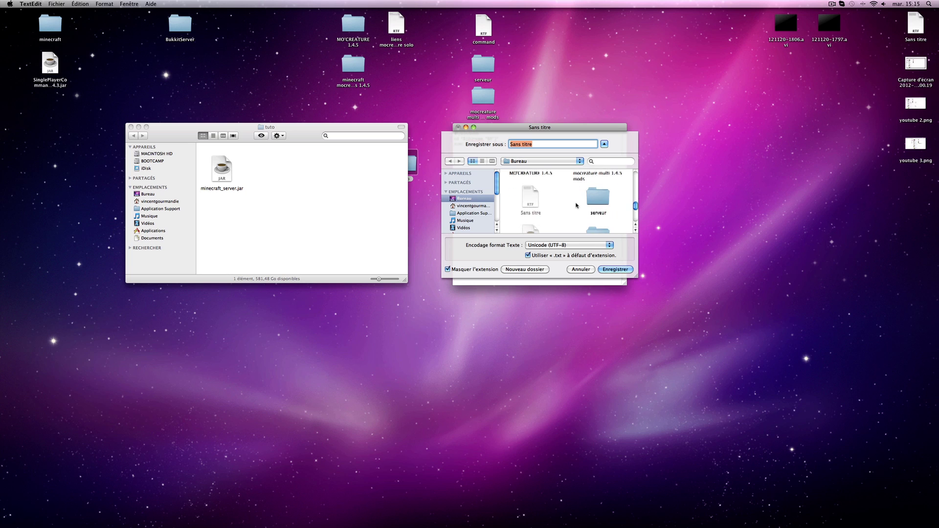
{"action": "left_click", "coordinate": [596, 198]}
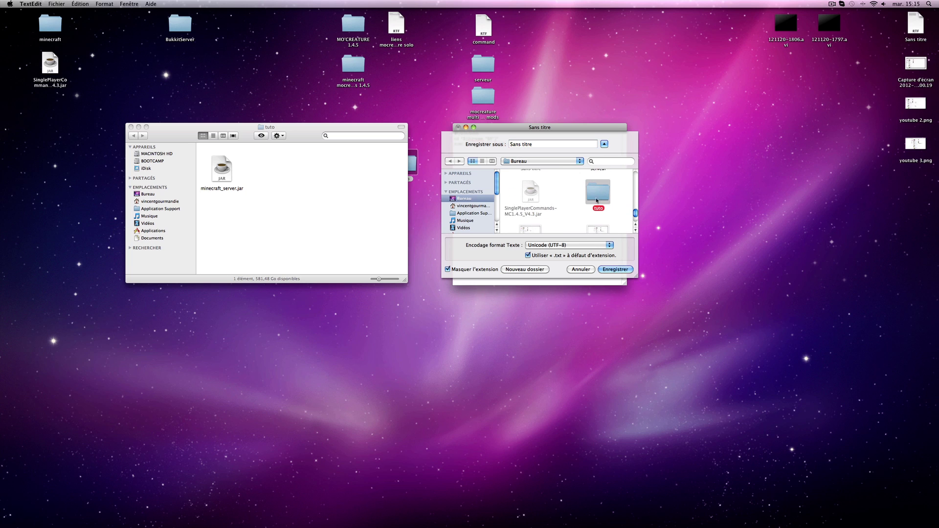
{"action": "left_click", "coordinate": [615, 269]}
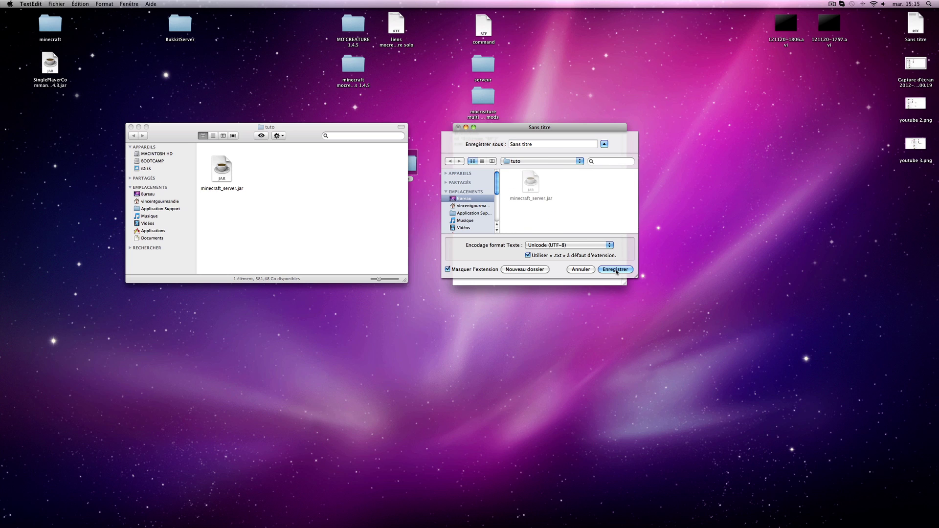
Step: Name the script file start.command, save it in the tuto folder, and close the document
{"action": "left_click_drag", "start_coordinate": [539, 146], "coordinate": [487, 141]}
{"action": "type", "text": "start"}
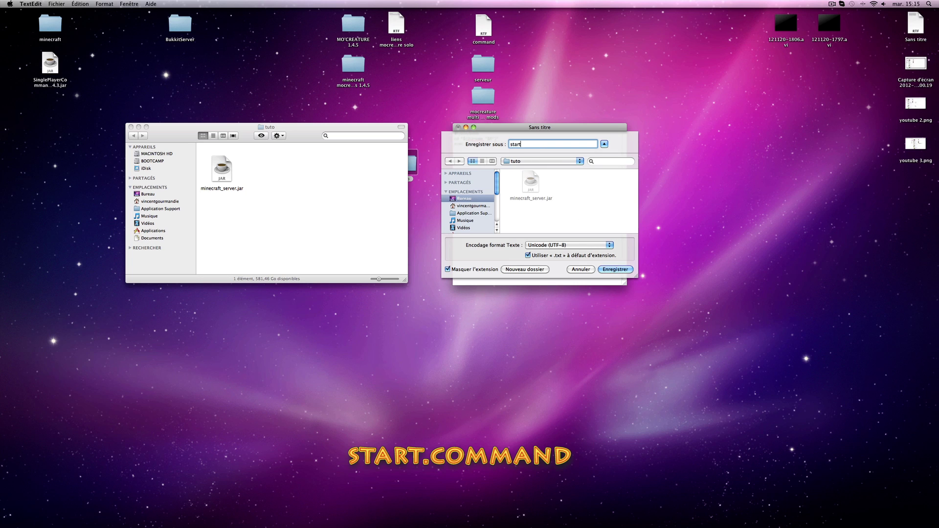
{"action": "type", "text": ".command"}
{"action": "left_click", "coordinate": [616, 270]}
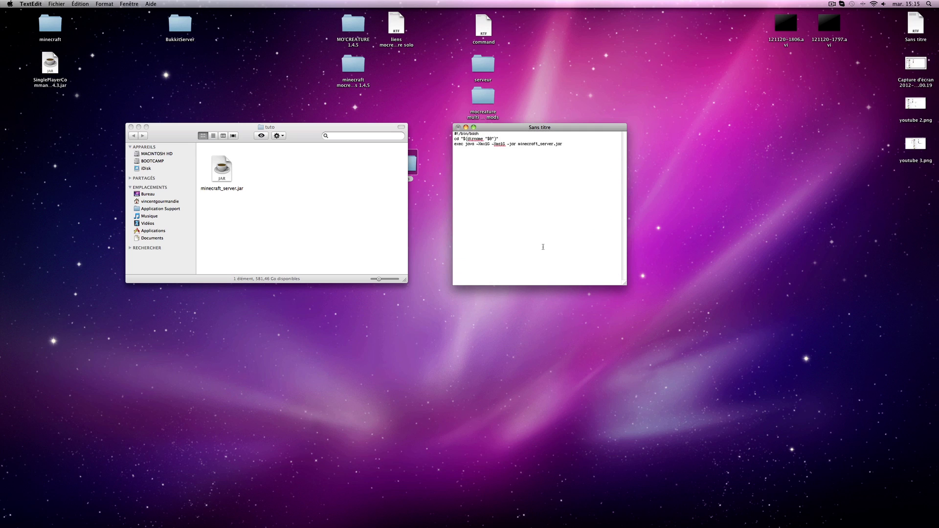
{"action": "key", "text": "super+w"}
Step: Try to run the start.command file from the tuto folder
{"action": "left_click", "coordinate": [281, 165]}
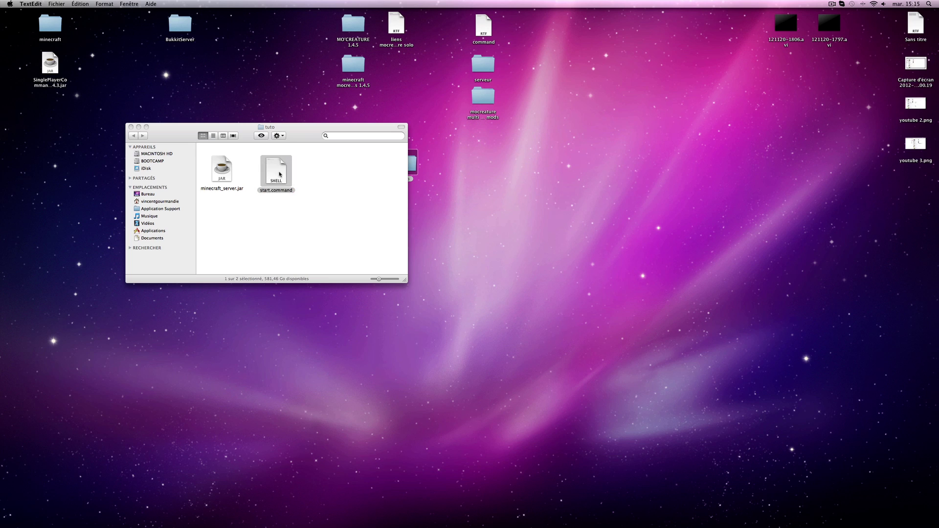
{"action": "left_click", "coordinate": [316, 164]}
{"action": "left_click_drag", "start_coordinate": [303, 135], "coordinate": [270, 120]}
{"action": "double_click", "coordinate": [242, 157]}
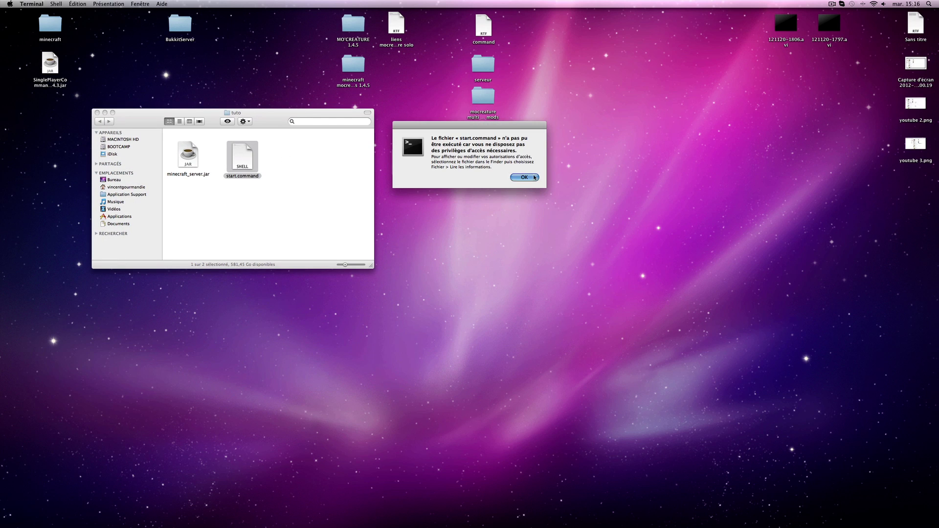
Step: Dismiss the access privileges alert for start.command and close the Terminal window
{"action": "key", "text": "Return"}
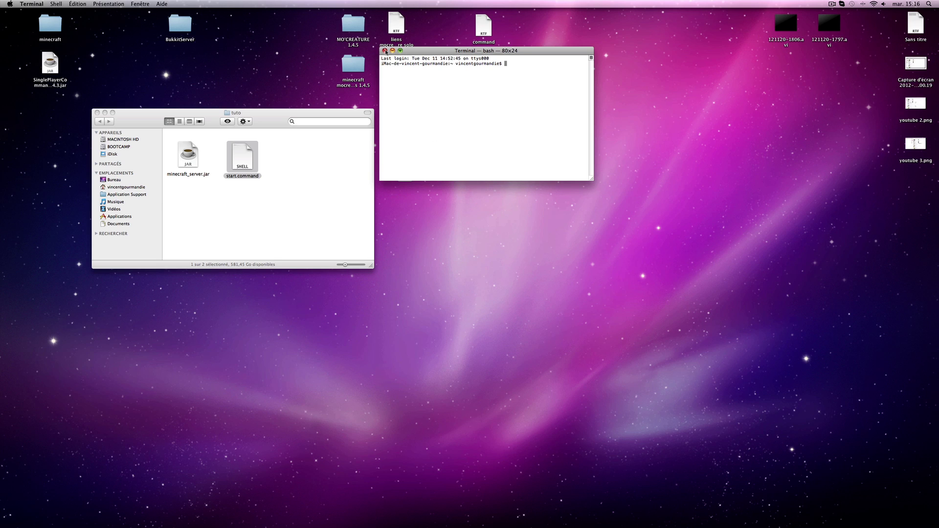
{"action": "left_click_drag", "start_coordinate": [411, 50], "coordinate": [461, 113]}
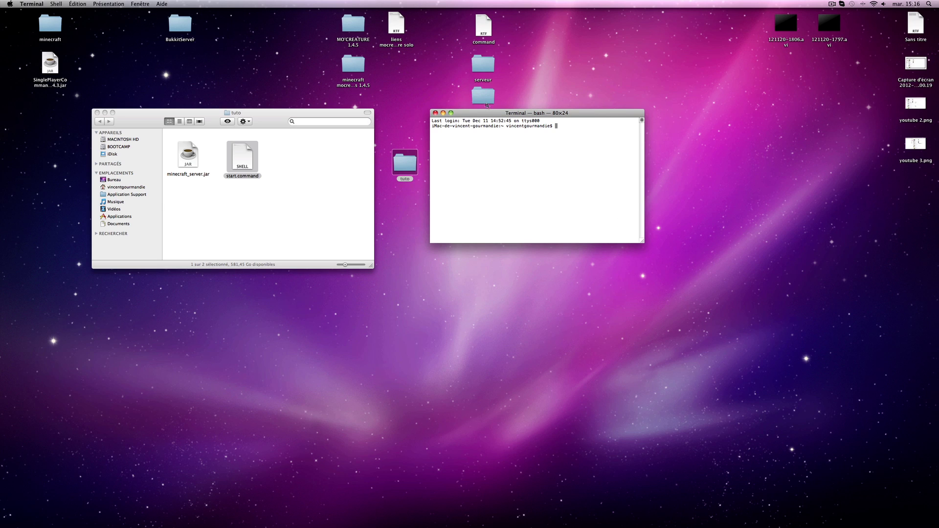
{"action": "left_click", "coordinate": [437, 114]}
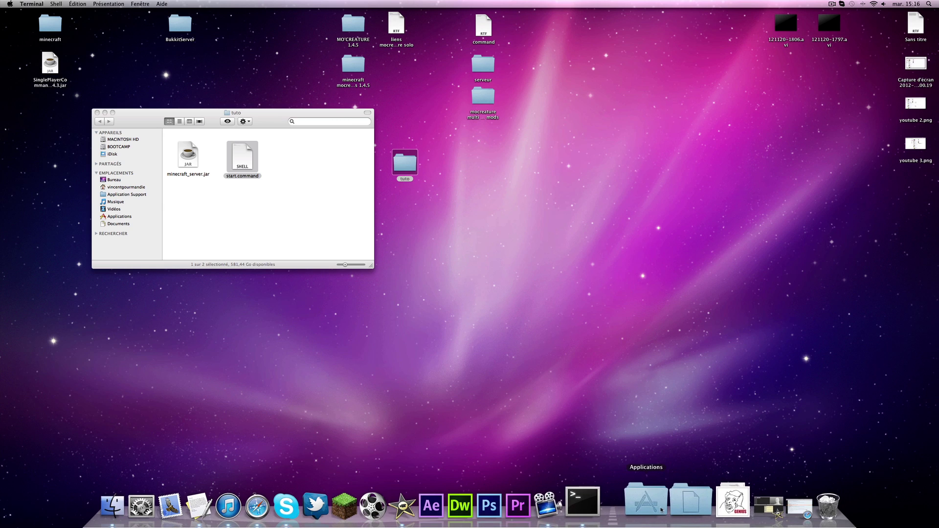
Step: Look up where Terminal is located in the Utilitaires folder of Applications, then return to the tuto folder
{"action": "left_click", "coordinate": [650, 506]}
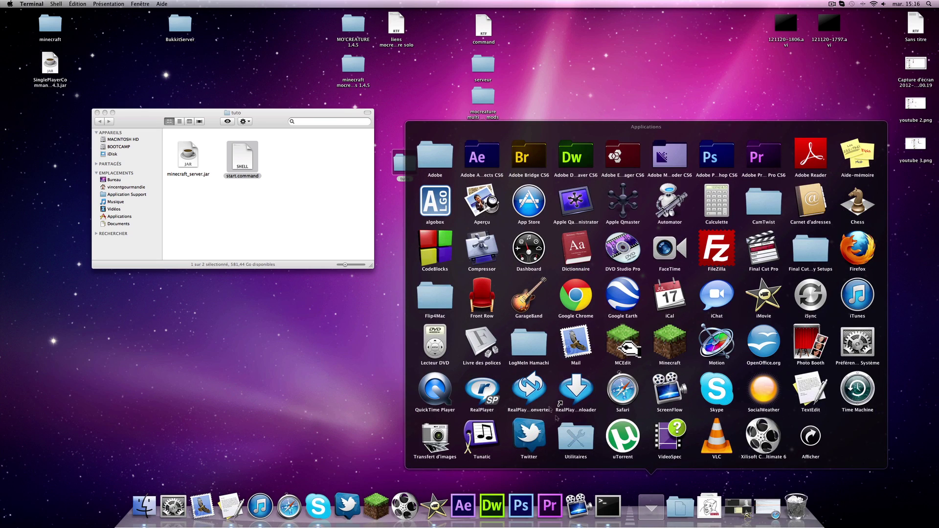
{"action": "left_click", "coordinate": [580, 428]}
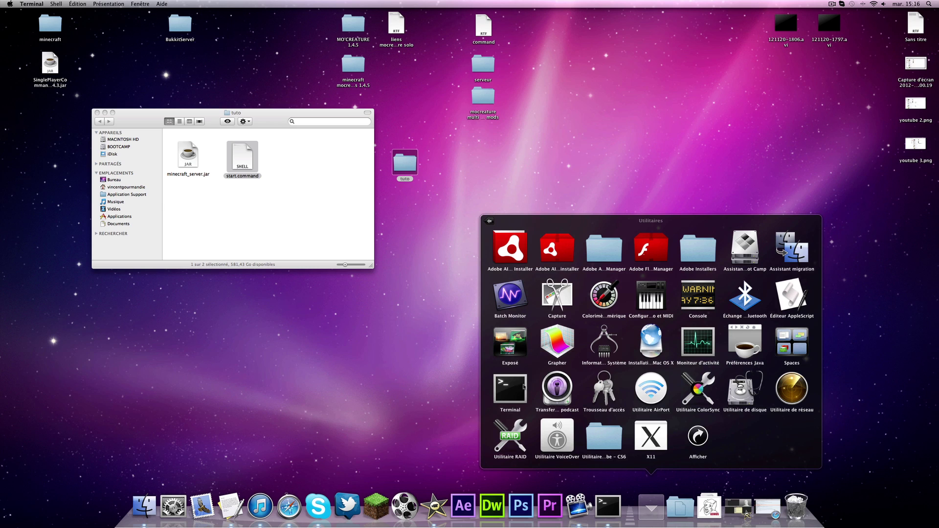
{"action": "left_click", "coordinate": [410, 338]}
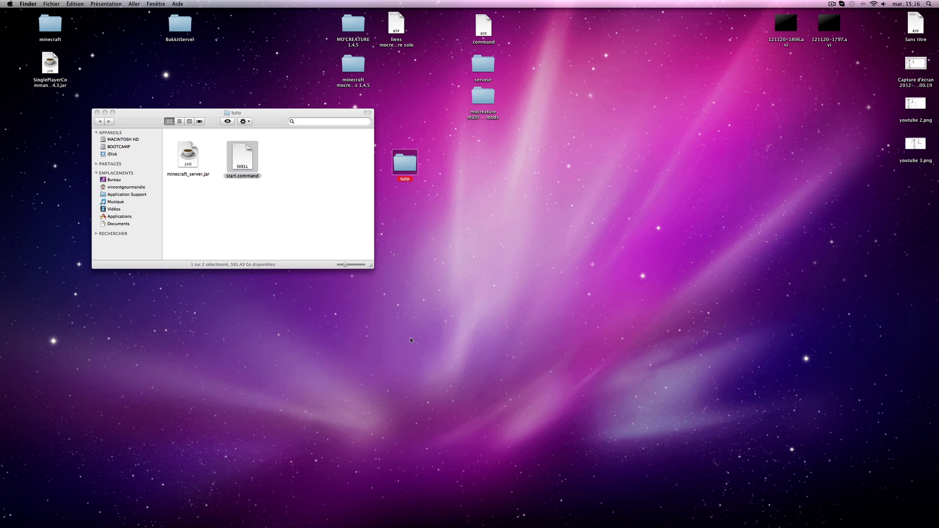
{"action": "left_click", "coordinate": [310, 205]}
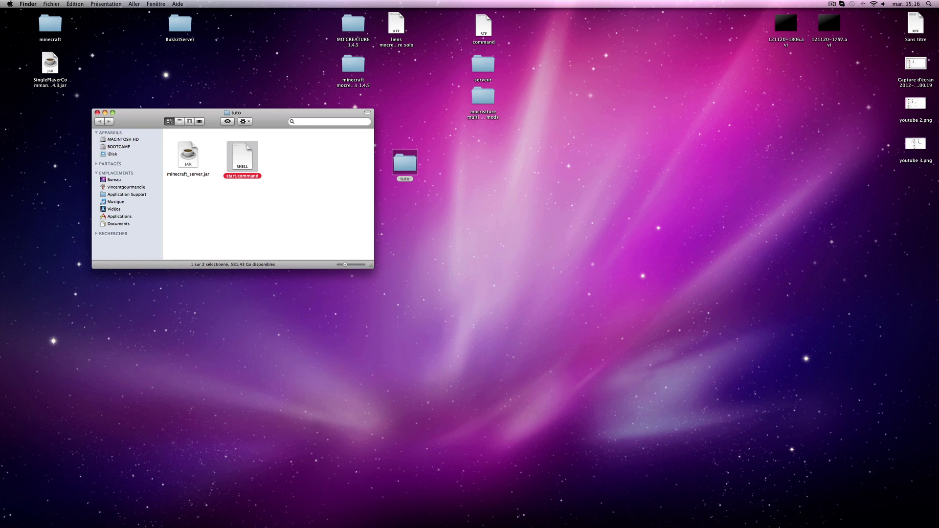
Step: Open a new Terminal window and the desktop's command document, placing both beside the tuto folder
{"action": "left_click", "coordinate": [608, 499]}
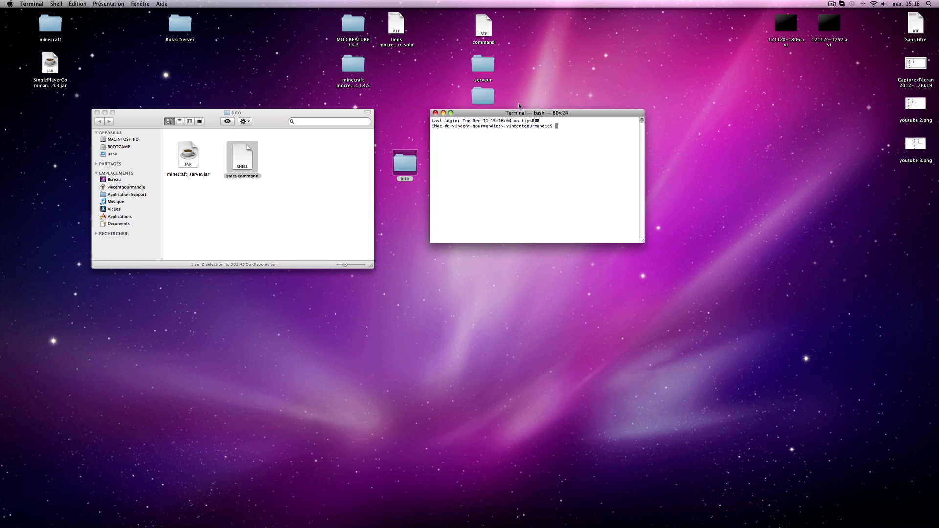
{"action": "left_click_drag", "start_coordinate": [491, 110], "coordinate": [524, 197]}
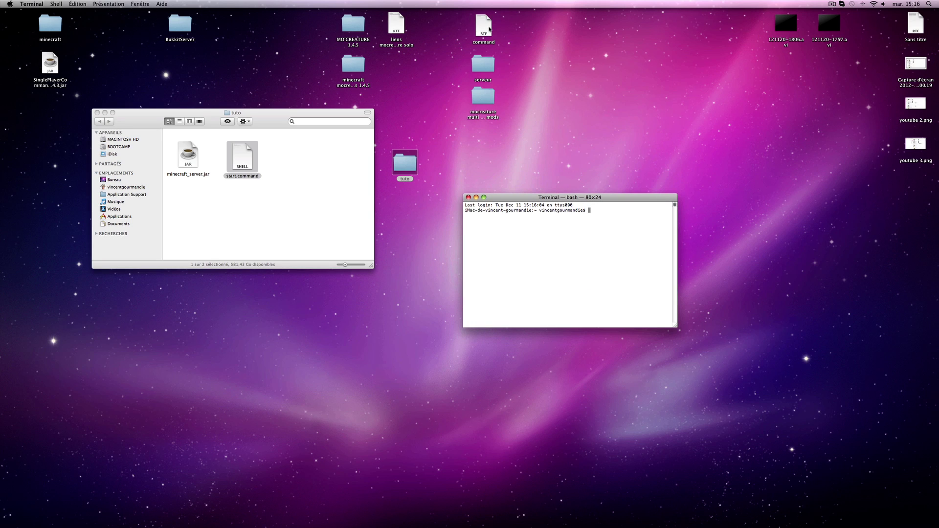
{"action": "double_click", "coordinate": [489, 28]}
{"action": "left_click_drag", "start_coordinate": [253, 38], "coordinate": [560, 47]}
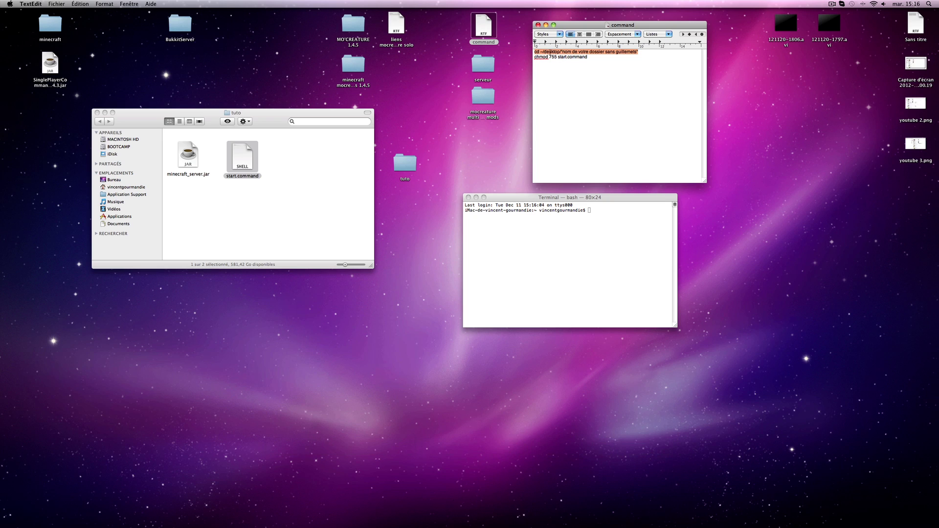
Step: Copy the cd ~/desktop/ line from the command document and paste it at the Terminal prompt
{"action": "left_click", "coordinate": [625, 69]}
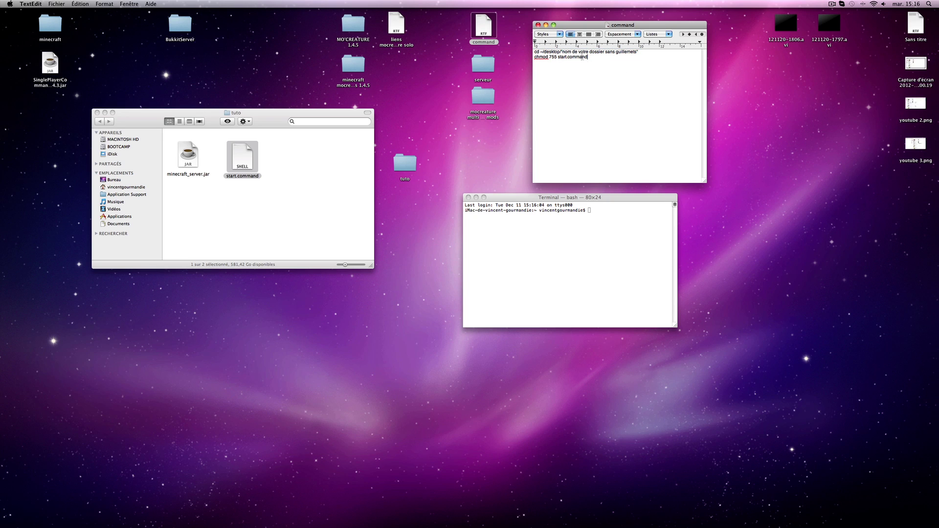
{"action": "left_click_drag", "start_coordinate": [637, 53], "coordinate": [536, 51]}
{"action": "key", "text": "super+c"}
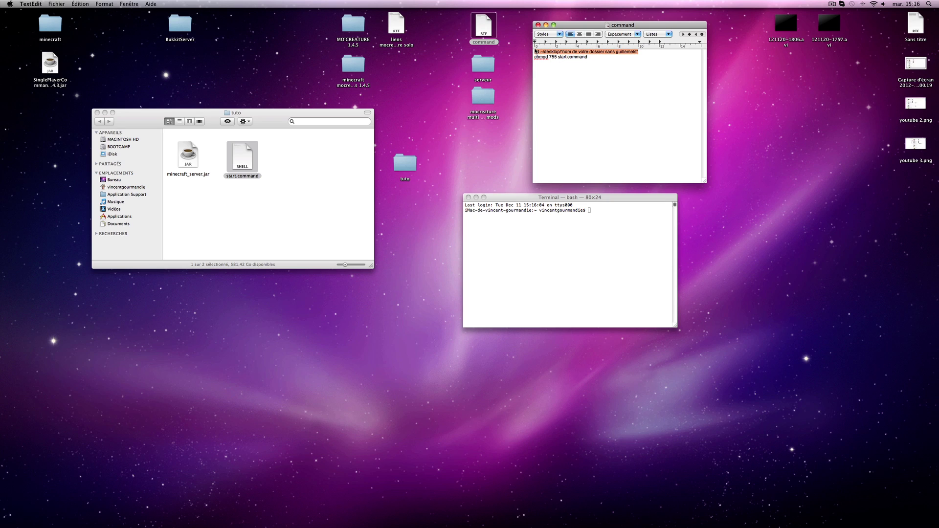
{"action": "left_click", "coordinate": [571, 241]}
{"action": "key", "text": "super+v"}
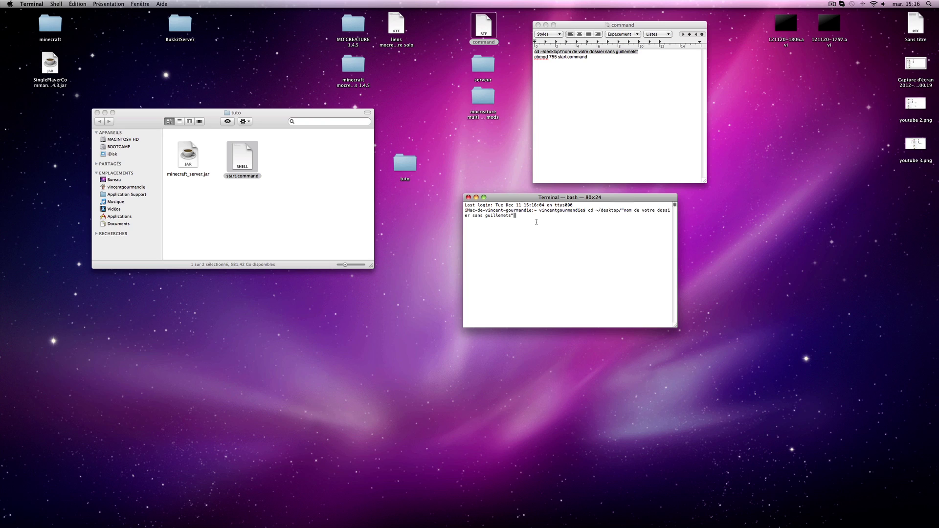
Step: Replace the folder name placeholder in the pasted command with tuto and run cd ~/desktop/tuto
{"action": "key", "text": "BackSpace"}
{"action": "key", "text": "BackSpace"}
{"action": "key", "text": "BackSpace"}
{"action": "key", "text": "BackSpace"}
{"action": "key", "text": "BackSpace"}
{"action": "key", "text": "BackSpace"}
{"action": "key", "text": "BackSpace"}
{"action": "key", "text": "BackSpace"}
{"action": "key", "text": "BackSpace"}
{"action": "key", "text": "BackSpace"}
{"action": "key", "text": "BackSpace"}
{"action": "key", "text": "BackSpace"}
{"action": "key", "text": "BackSpace"}
{"action": "key", "text": "BackSpace"}
{"action": "key", "text": "BackSpace"}
{"action": "key", "text": "BackSpace"}
{"action": "key", "text": "BackSpace"}
{"action": "key", "text": "BackSpace"}
{"action": "key", "text": "BackSpace"}
{"action": "key", "text": "BackSpace"}
{"action": "key", "text": "BackSpace"}
{"action": "key", "text": "BackSpace"}
{"action": "key", "text": "BackSpace"}
{"action": "key", "text": "BackSpace"}
{"action": "key", "text": "BackSpace"}
{"action": "key", "text": "BackSpace"}
{"action": "key", "text": "BackSpace"}
{"action": "key", "text": "BackSpace"}
{"action": "key", "text": "BackSpace"}
{"action": "key", "text": "BackSpace"}
{"action": "key", "text": "BackSpace"}
{"action": "key", "text": "BackSpace"}
{"action": "key", "text": "BackSpace"}
{"action": "key", "text": "BackSpace"}
{"action": "left_click_drag", "start_coordinate": [619, 197], "coordinate": [518, 182]}
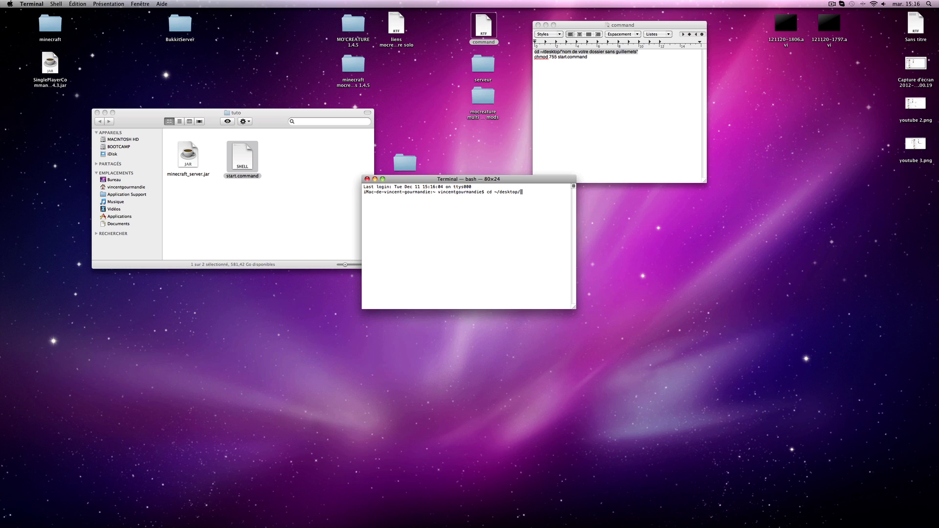
{"action": "type", "text": "tuto"}
{"action": "left_click_drag", "start_coordinate": [246, 115], "coordinate": [175, 117]}
{"action": "left_click_drag", "start_coordinate": [438, 180], "coordinate": [425, 206]}
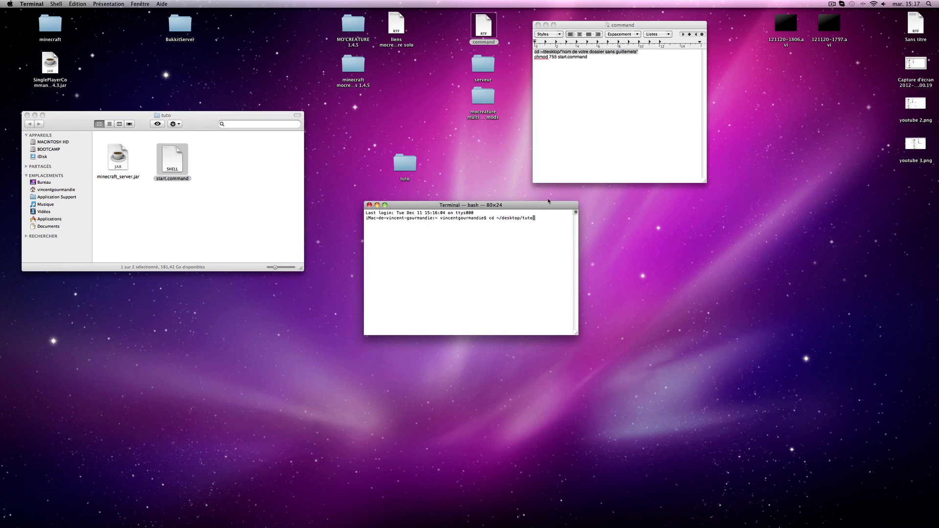
{"action": "key", "text": "Return"}
Step: Copy the chmod 755 start.command line from the command document and run it in Terminal
{"action": "left_click_drag", "start_coordinate": [433, 224], "coordinate": [446, 223]}
{"action": "left_click", "coordinate": [610, 108]}
{"action": "left_click_drag", "start_coordinate": [587, 59], "coordinate": [533, 58]}
{"action": "key", "text": "super+c"}
{"action": "left_click", "coordinate": [516, 261]}
{"action": "key", "text": "super+v"}
{"action": "key", "text": "Return"}
Step: Close the Terminal window and the command document
{"action": "left_click", "coordinate": [369, 205]}
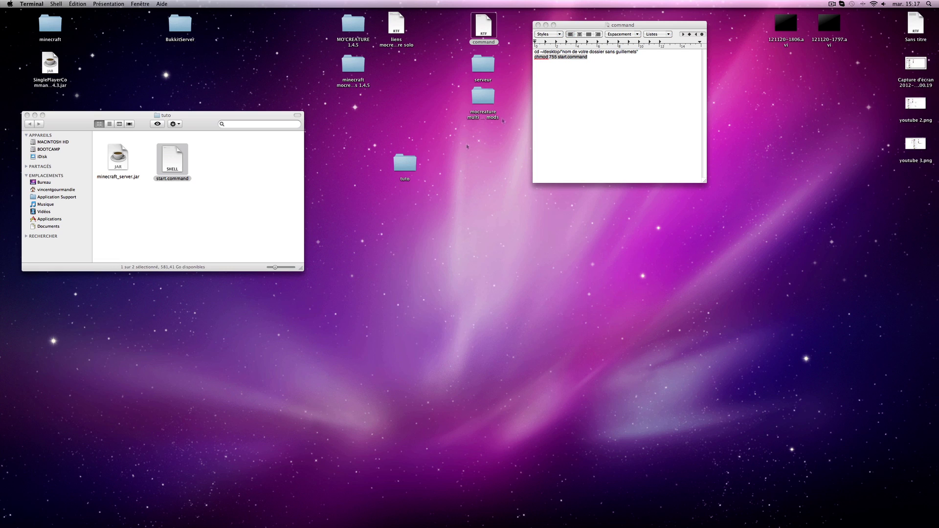
{"action": "left_click", "coordinate": [545, 41]}
{"action": "left_click", "coordinate": [538, 25]}
{"action": "left_click", "coordinate": [383, 82]}
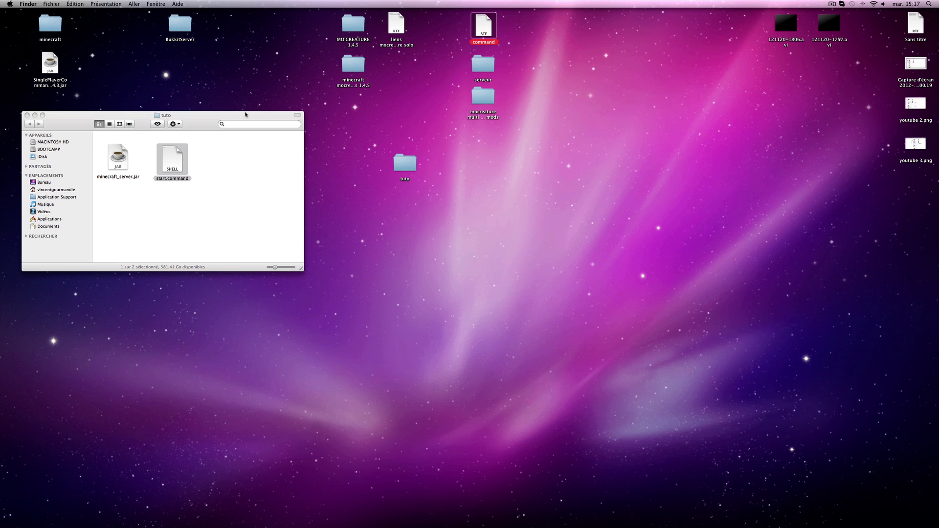
Step: Run start.command from the tuto folder and arrange the Terminal, folder and Minecraft server windows on the desktop
{"action": "left_click_drag", "start_coordinate": [244, 114], "coordinate": [501, 175]}
{"action": "double_click", "coordinate": [431, 216]}
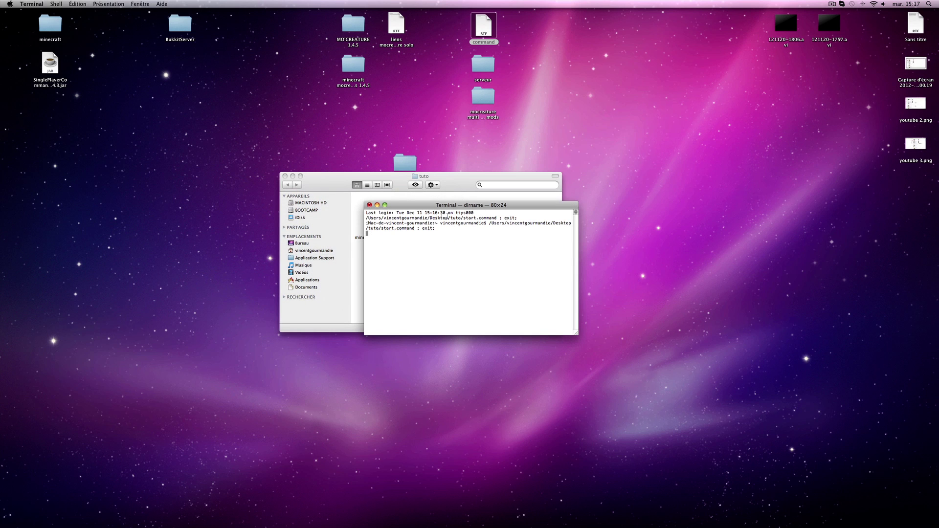
{"action": "left_click_drag", "start_coordinate": [428, 206], "coordinate": [595, 53]}
{"action": "left_click_drag", "start_coordinate": [464, 176], "coordinate": [348, 145]}
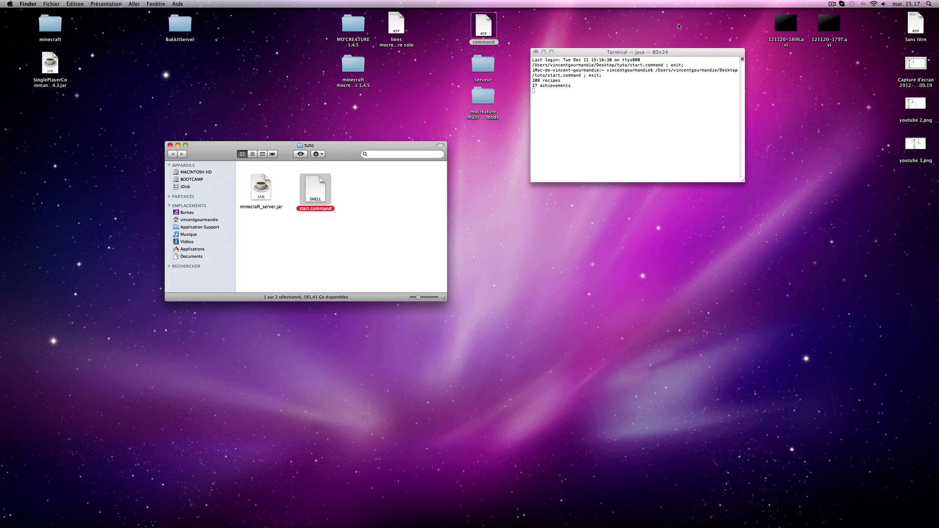
{"action": "left_click", "coordinate": [602, 82]}
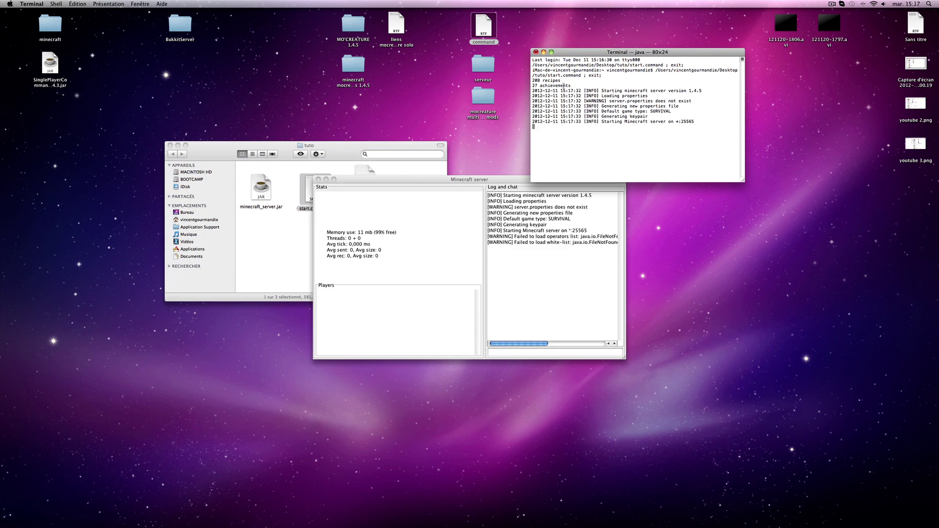
{"action": "left_click_drag", "start_coordinate": [490, 180], "coordinate": [321, 100]}
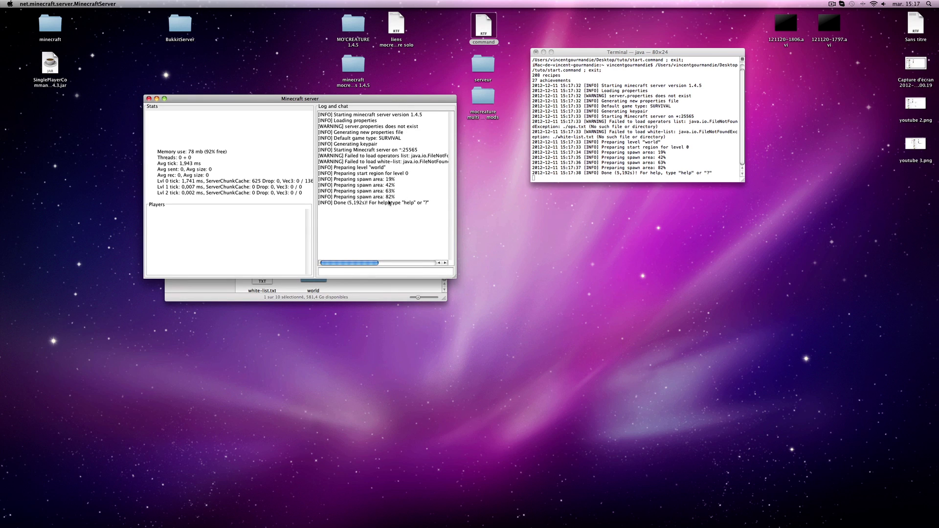
Step: Shut down the Minecraft server with the stop command and close the Terminal window
{"action": "left_click", "coordinate": [389, 273]}
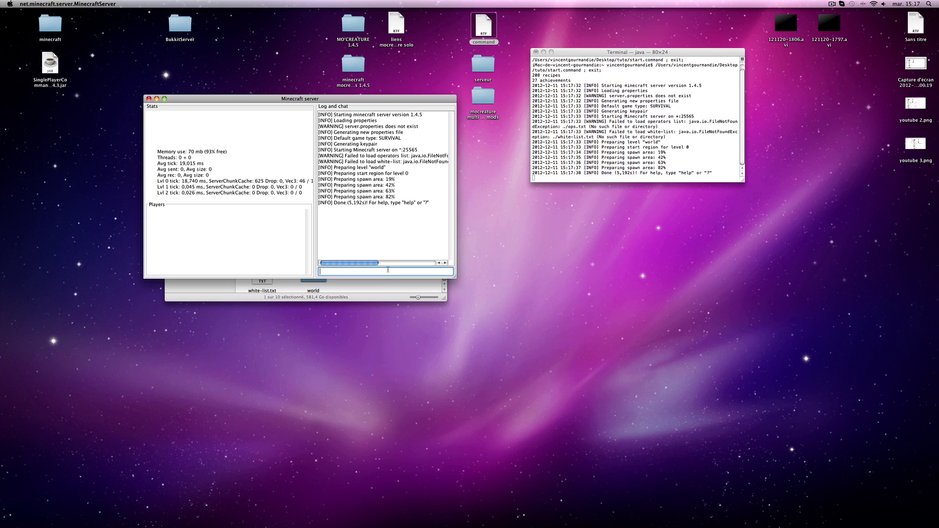
{"action": "type", "text": "stop"}
{"action": "key", "text": "Return"}
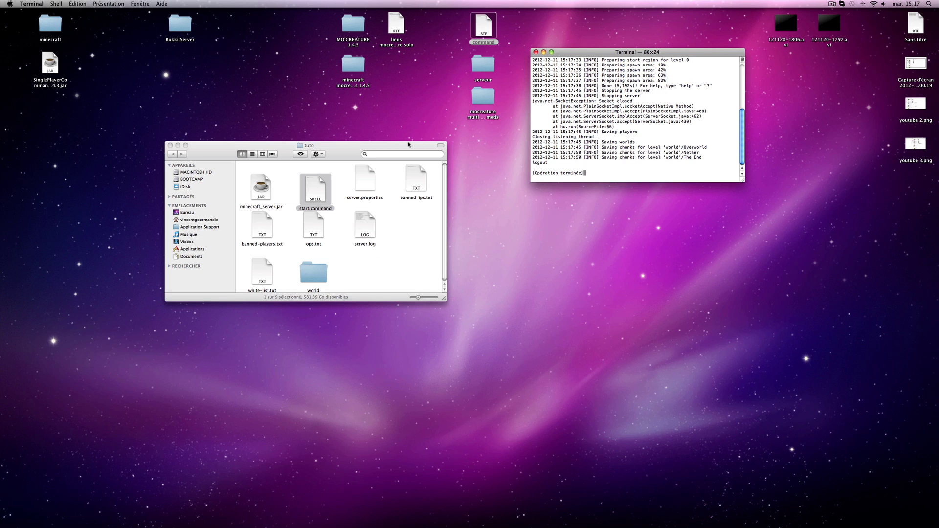
{"action": "left_click", "coordinate": [536, 51]}
{"action": "left_click", "coordinate": [519, 67]}
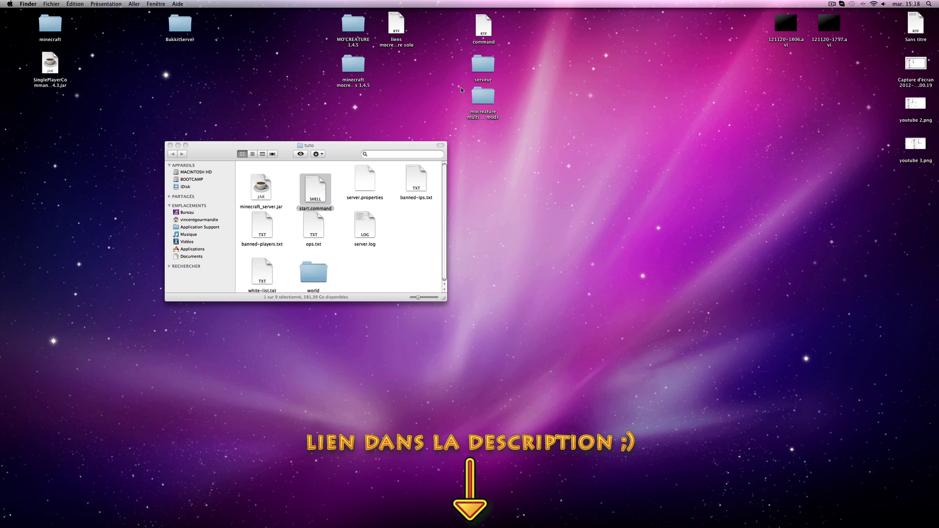
Step: Open the mocreature multi 1.4.5 mods folder beside the tuto folder and go into its minecraftforge-universal-1 folder
{"action": "double_click", "coordinate": [482, 99]}
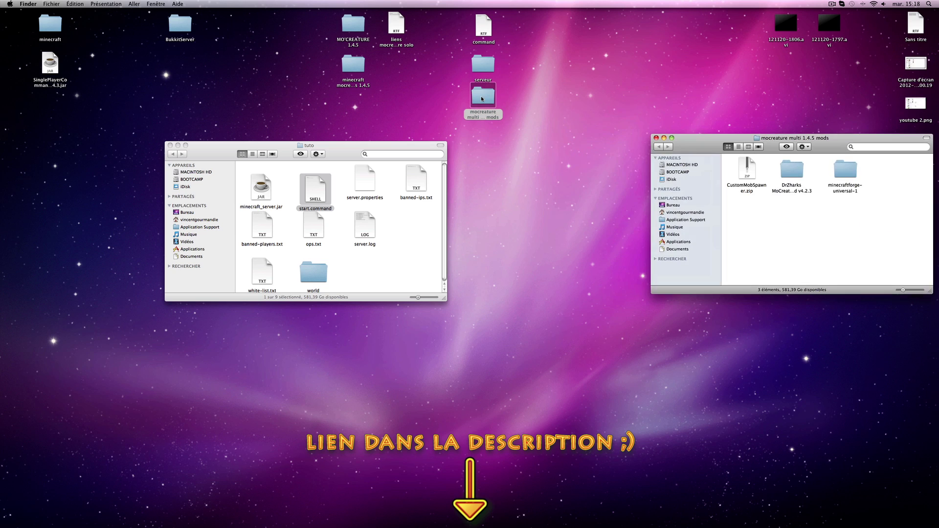
{"action": "left_click_drag", "start_coordinate": [705, 142], "coordinate": [620, 96]}
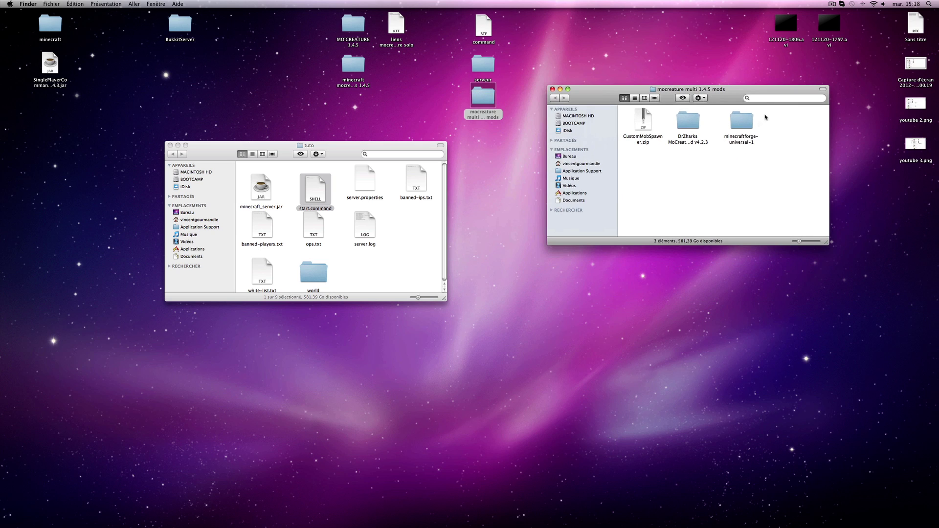
{"action": "double_click", "coordinate": [739, 118]}
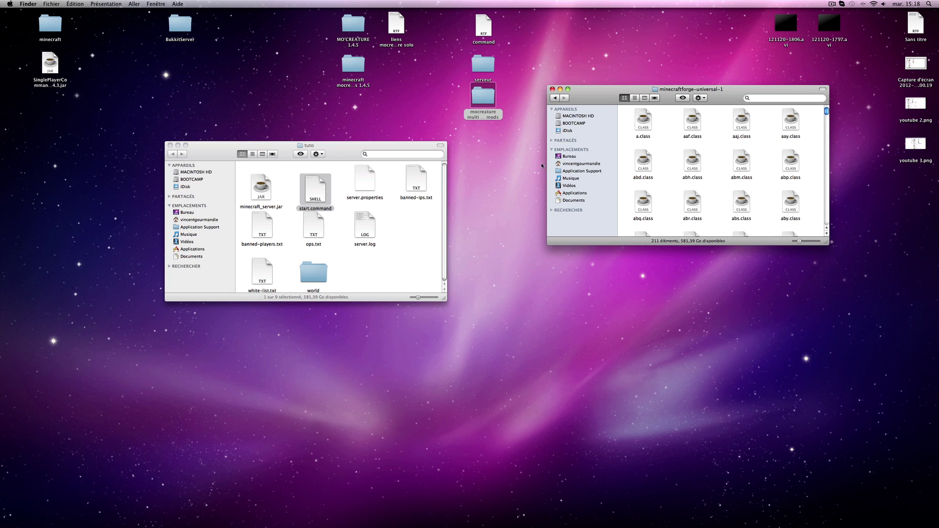
{"action": "left_click", "coordinate": [554, 98]}
{"action": "left_click", "coordinate": [685, 127]}
{"action": "left_click", "coordinate": [681, 168]}
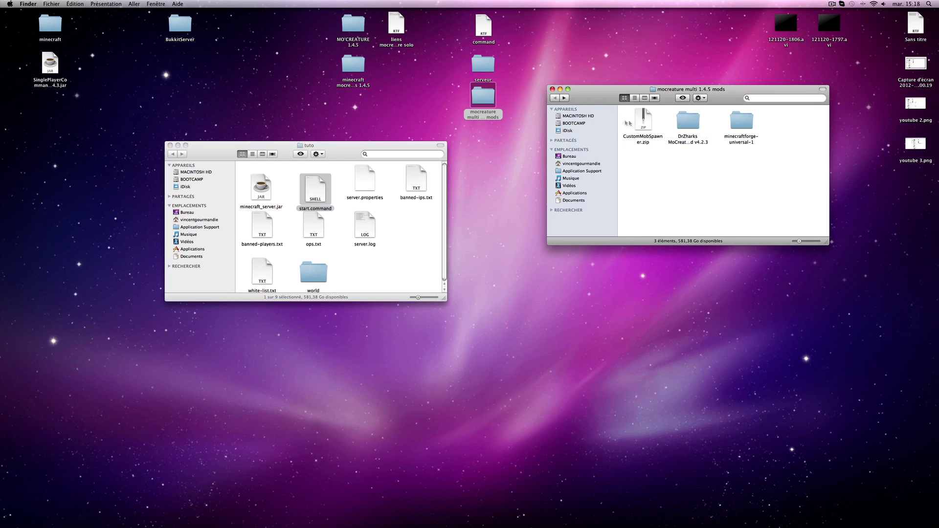
{"action": "left_click", "coordinate": [563, 98]}
Step: Extract minecraft_server.jar in the tuto folder with Utilitaire d'archive
{"action": "left_click_drag", "start_coordinate": [351, 151], "coordinate": [341, 150]}
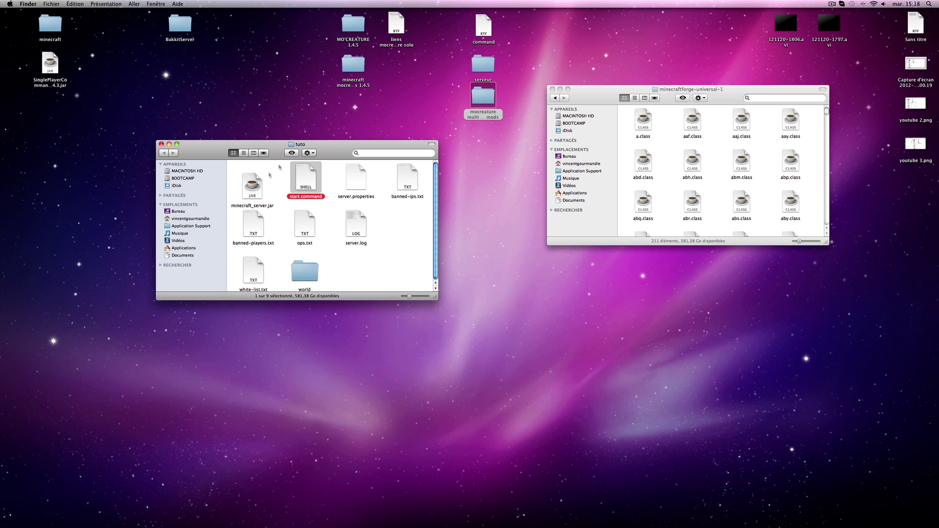
{"action": "left_click", "coordinate": [250, 177]}
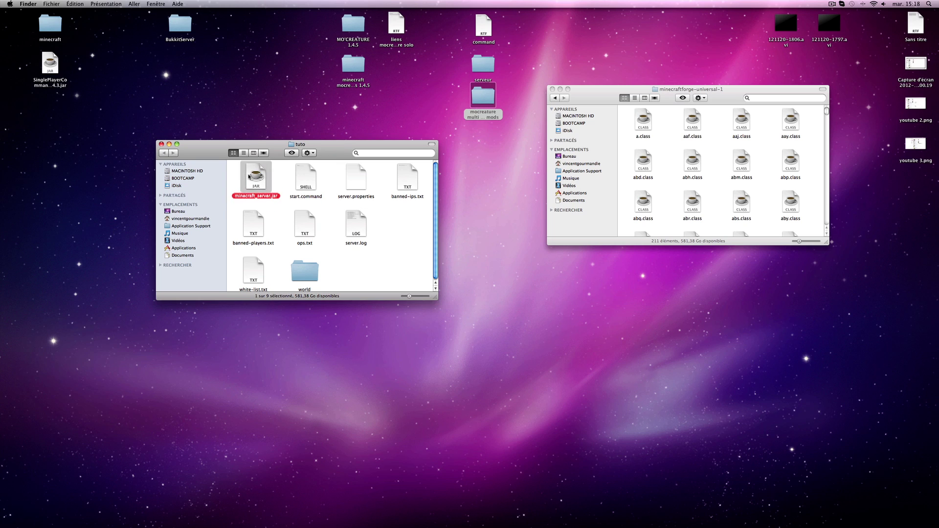
{"action": "right_click", "coordinate": [266, 175]}
{"action": "mouse_move", "coordinate": [381, 185]}
{"action": "left_click", "coordinate": [424, 191]}
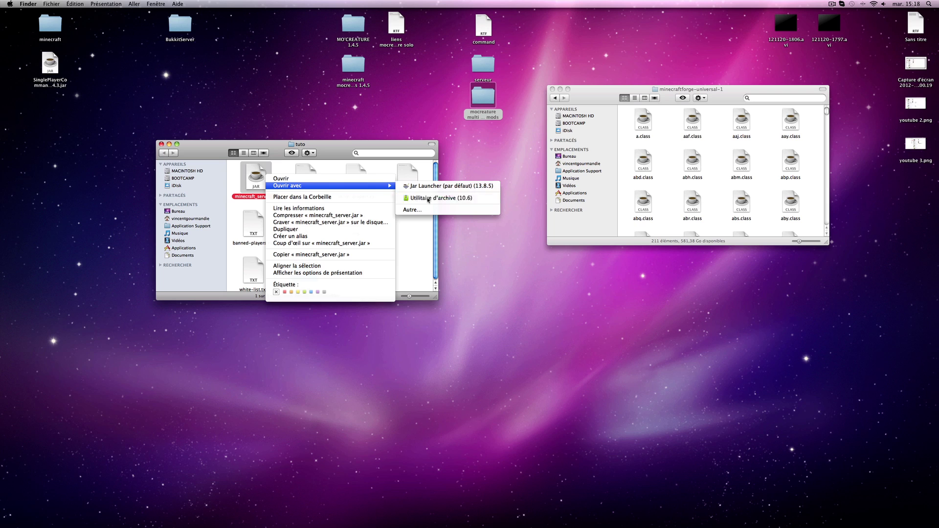
{"action": "left_click", "coordinate": [543, 174]}
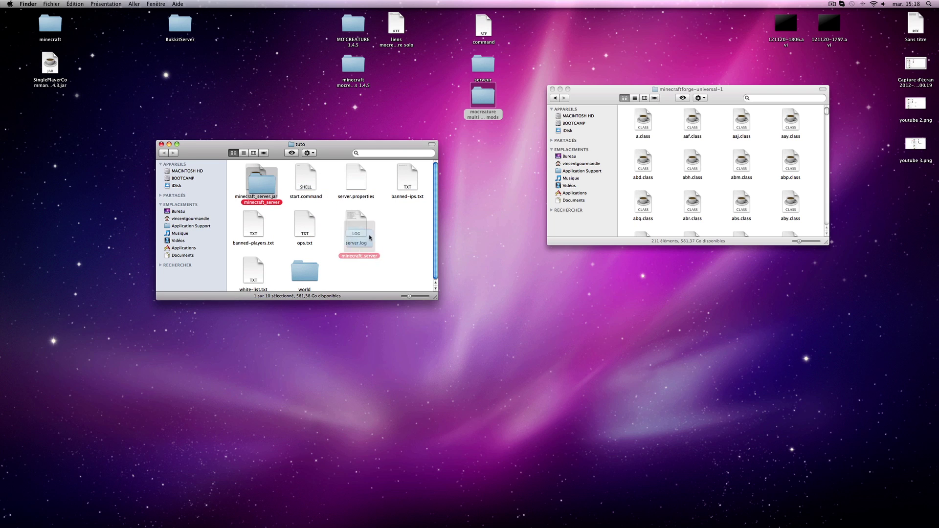
Step: Move minecraft_server.jar to the Trash, put the extracted minecraft_server folder in its place and open it
{"action": "left_click", "coordinate": [265, 184]}
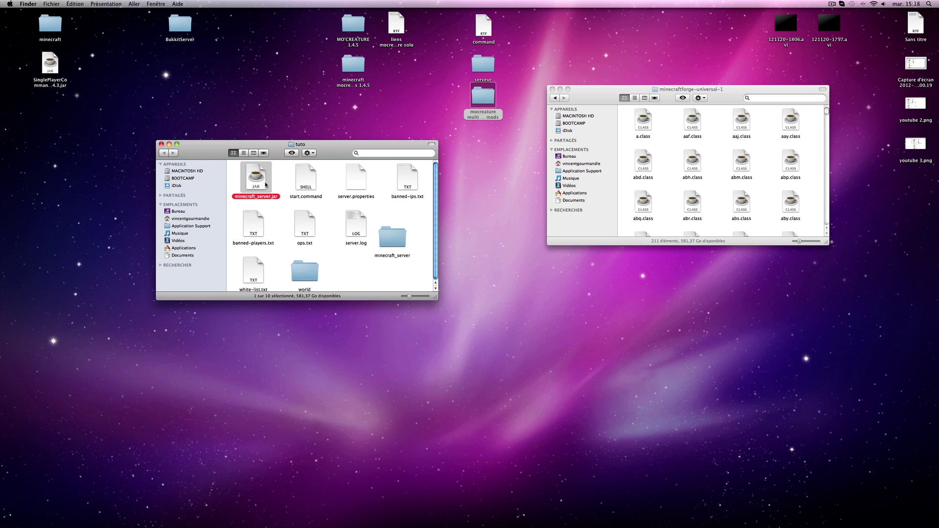
{"action": "key", "text": "super+BackSpace"}
{"action": "left_click_drag", "start_coordinate": [394, 239], "coordinate": [267, 182]}
{"action": "double_click", "coordinate": [269, 181]}
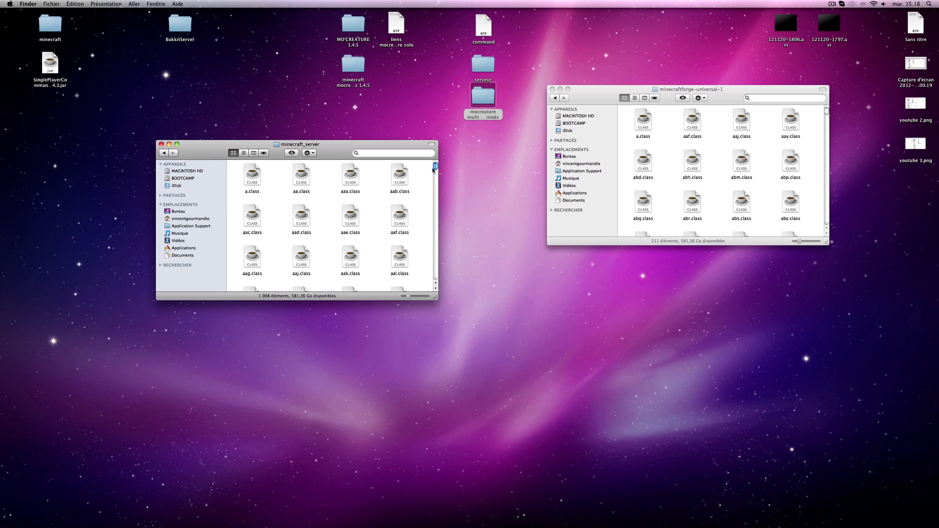
Step: Copy all files from minecraftforge-universal-1 into the minecraft_server folder, and return the source window to mocreature multi 1.4.5 mods
{"action": "left_click", "coordinate": [659, 163]}
{"action": "key", "text": "super+a"}
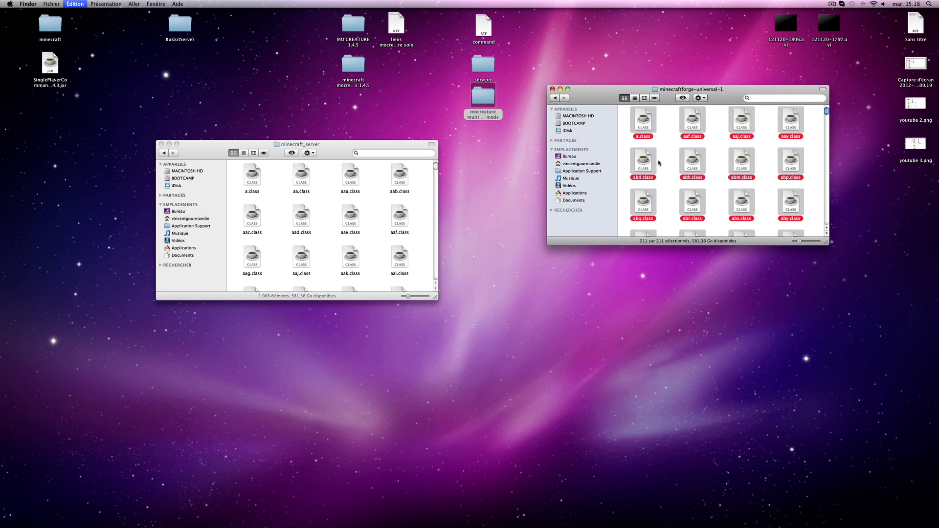
{"action": "left_click", "coordinate": [379, 206]}
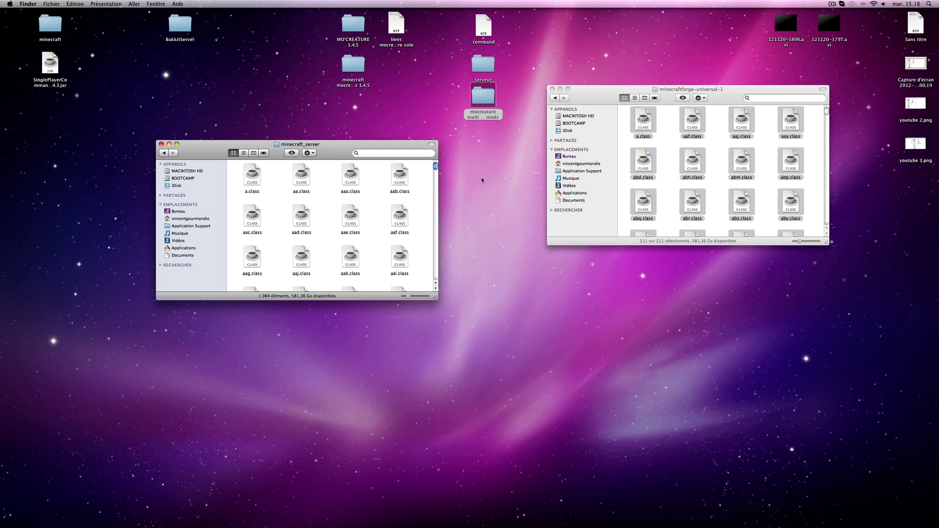
{"action": "key", "text": "super+v"}
{"action": "left_click", "coordinate": [452, 186]}
{"action": "left_click", "coordinate": [558, 186]}
{"action": "left_click", "coordinate": [604, 101]}
{"action": "left_click", "coordinate": [555, 98]}
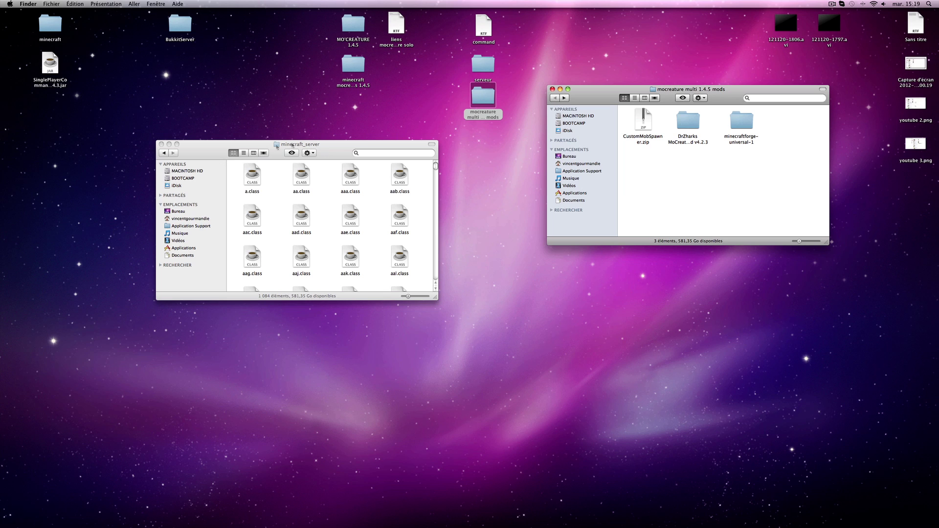
Step: Compress all items of the minecraft_server folder into one archive and move Archive.zip to the desktop
{"action": "left_click_drag", "start_coordinate": [344, 149], "coordinate": [358, 139]}
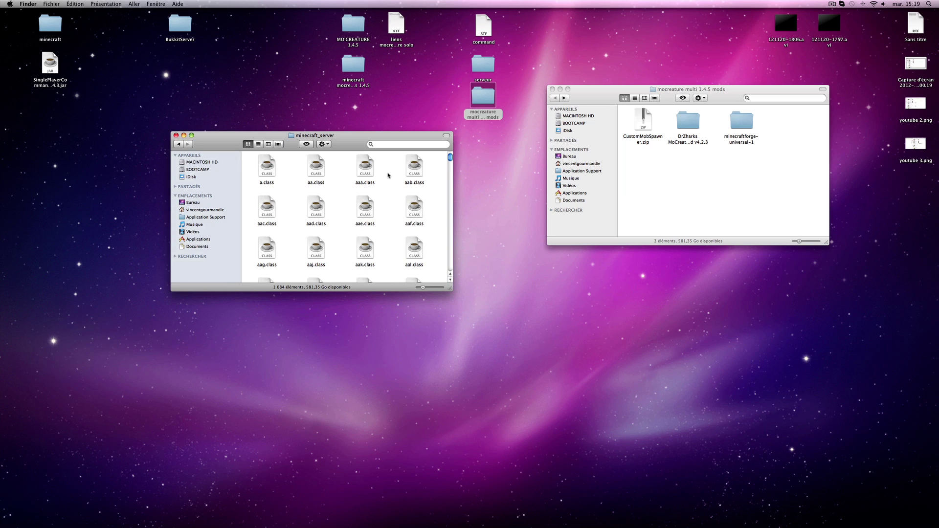
{"action": "key", "text": "super+a"}
{"action": "right_click", "coordinate": [366, 166]}
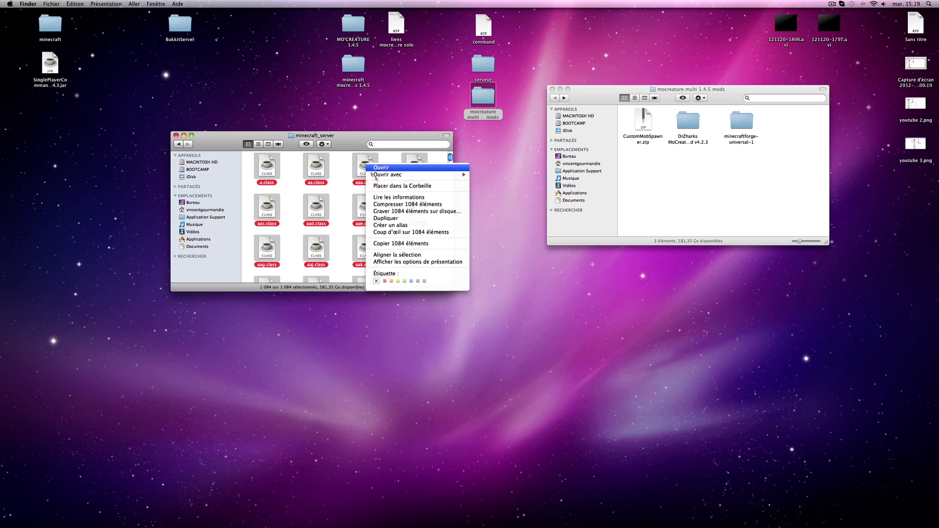
{"action": "left_click", "coordinate": [393, 206]}
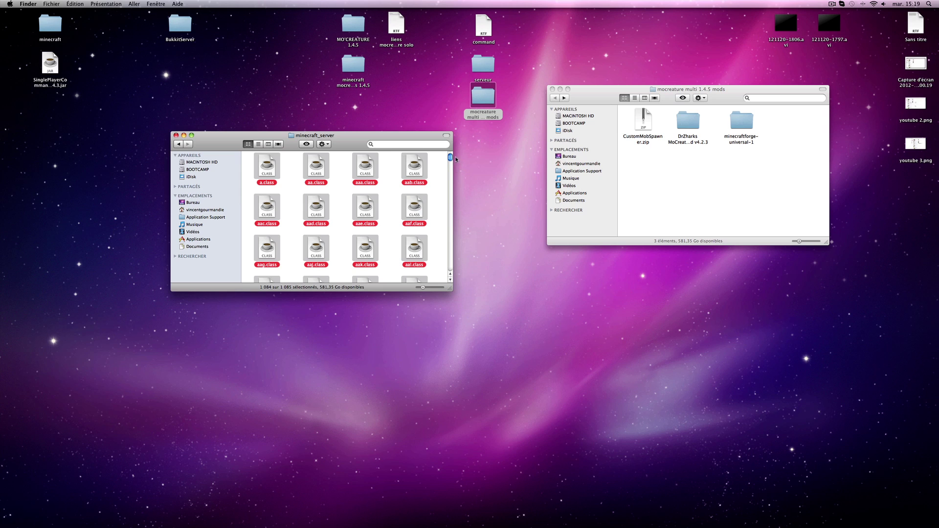
{"action": "left_click_drag", "start_coordinate": [451, 157], "coordinate": [450, 270]}
{"action": "left_click_drag", "start_coordinate": [266, 257], "coordinate": [487, 186]}
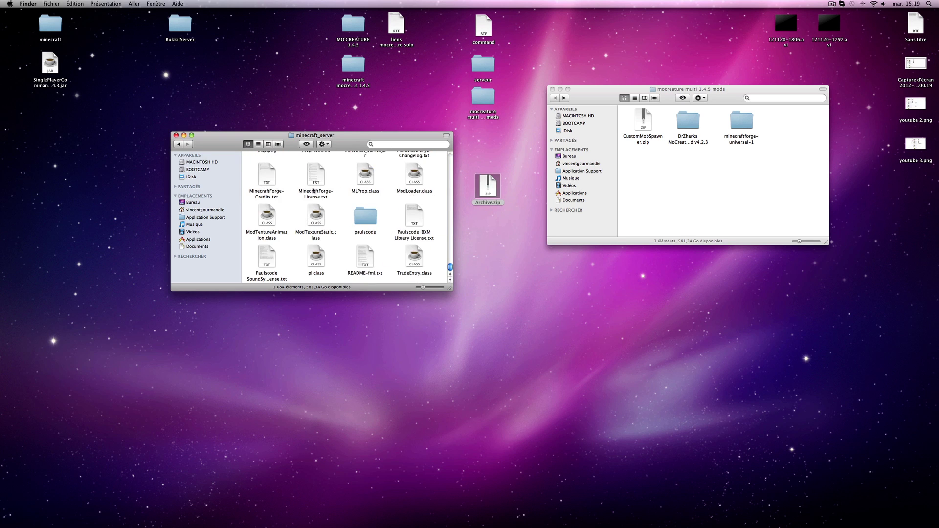
Step: Return to the tuto folder, move the minecraft_server folder to the Trash and put Archive.zip from the desktop in its place
{"action": "scroll", "coordinate": [297, 181], "scroll_direction": "up", "scroll_amount": 5}
{"action": "left_click", "coordinate": [179, 144]}
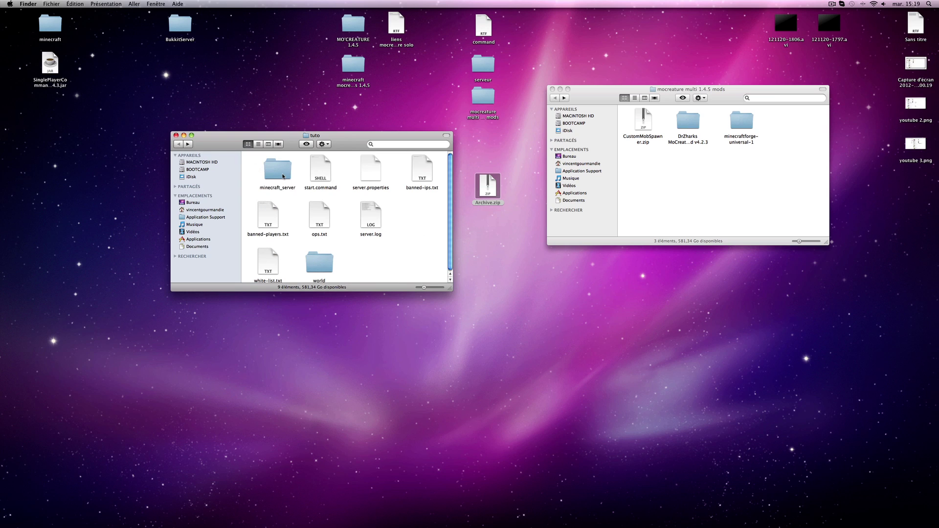
{"action": "left_click", "coordinate": [282, 176]}
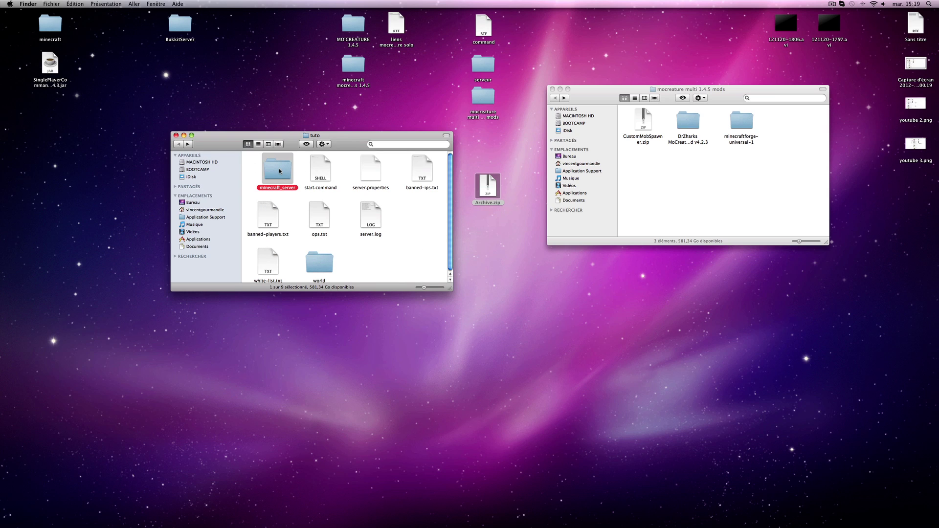
{"action": "key", "text": "super+BackSpace"}
{"action": "left_click_drag", "start_coordinate": [488, 185], "coordinate": [279, 190]}
Step: Rename Archive.zip in the tuto folder as minecraft_server.jar, accepting the .jar extension
{"action": "left_click", "coordinate": [279, 188]}
{"action": "key", "text": "super+a"}
{"action": "type", "text": "minecraft"}
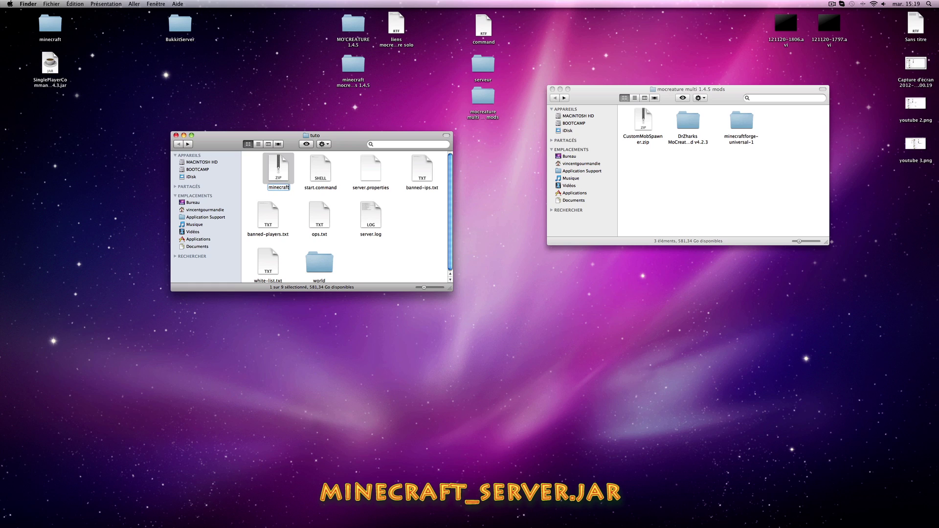
{"action": "type", "text": "_server.jar"}
{"action": "key", "text": "Return"}
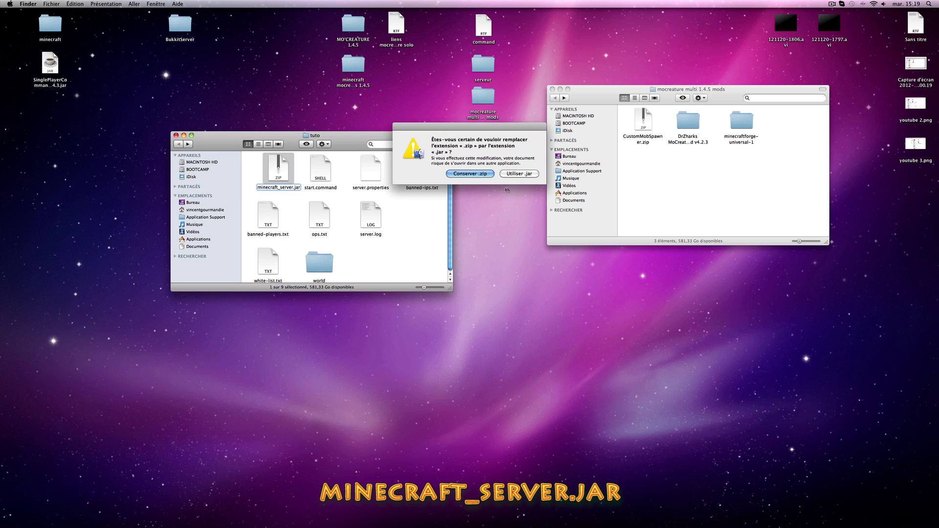
{"action": "left_click", "coordinate": [521, 174]}
Step: Start the server with start.command, enlarge the Terminal window and review the ForgeModLoader startup log
{"action": "double_click", "coordinate": [322, 170]}
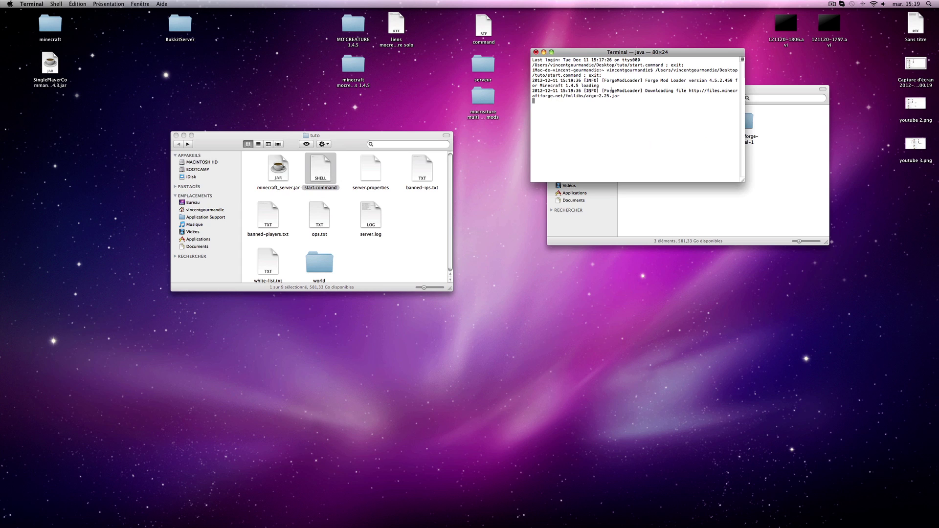
{"action": "left_click_drag", "start_coordinate": [604, 80], "coordinate": [641, 81]}
{"action": "left_click_drag", "start_coordinate": [578, 53], "coordinate": [485, 14]}
{"action": "left_click_drag", "start_coordinate": [649, 142], "coordinate": [890, 327]}
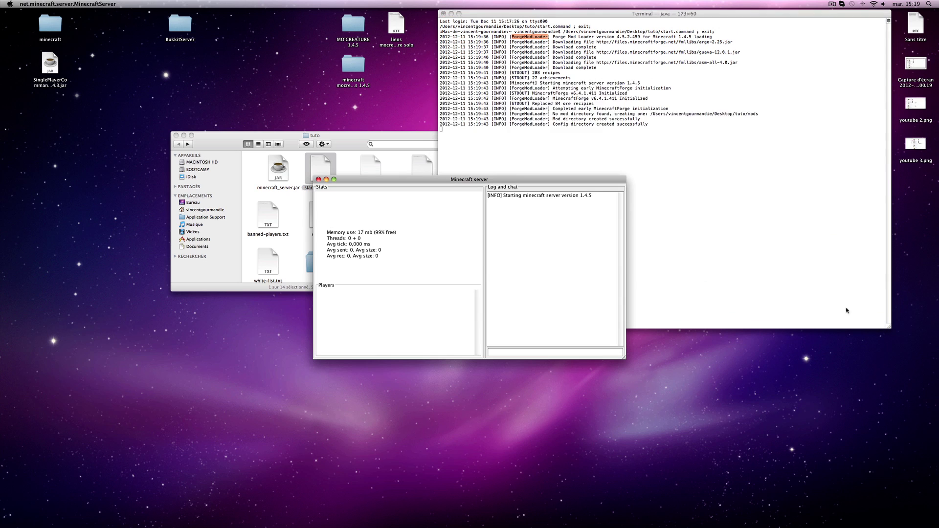
{"action": "left_click_drag", "start_coordinate": [402, 182], "coordinate": [161, 17]}
{"action": "left_click", "coordinate": [869, 292]}
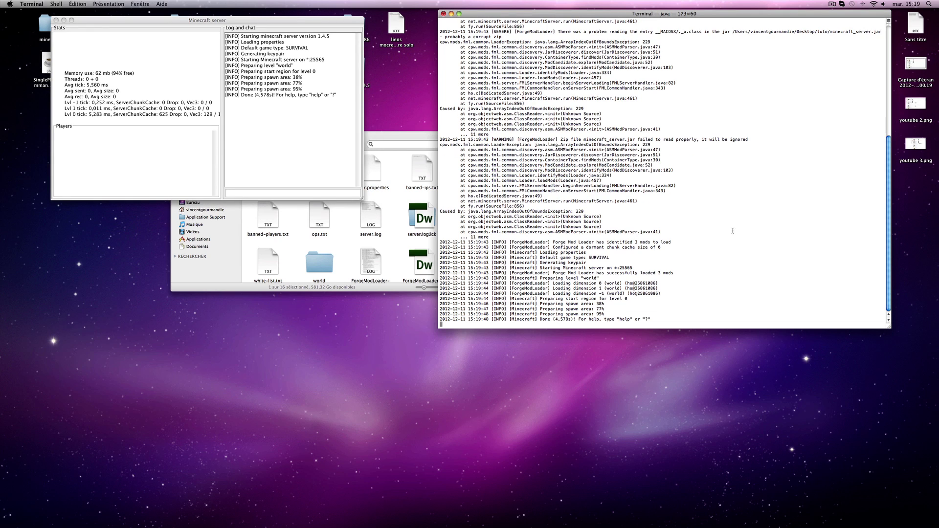
{"action": "scroll", "coordinate": [872, 194], "scroll_direction": "up", "scroll_amount": 9}
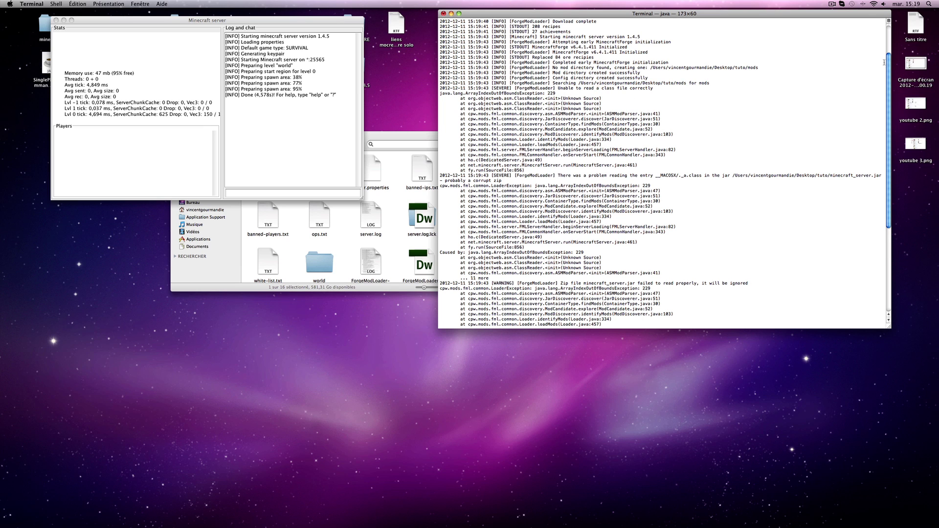
{"action": "scroll", "coordinate": [883, 147], "scroll_direction": "down", "scroll_amount": 9}
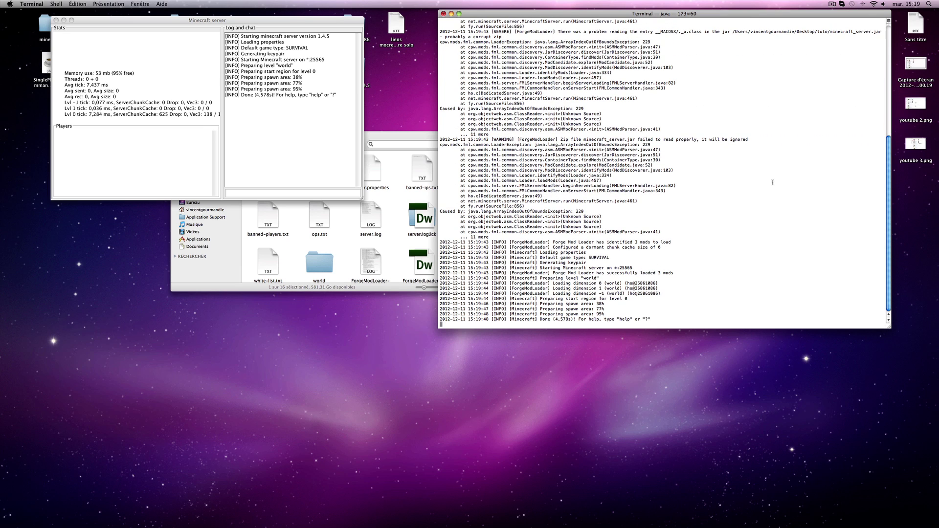
Step: Shut down the Forge server with the stop command and close its Terminal window
{"action": "left_click", "coordinate": [273, 23]}
{"action": "left_click_drag", "start_coordinate": [273, 23], "coordinate": [313, 60]}
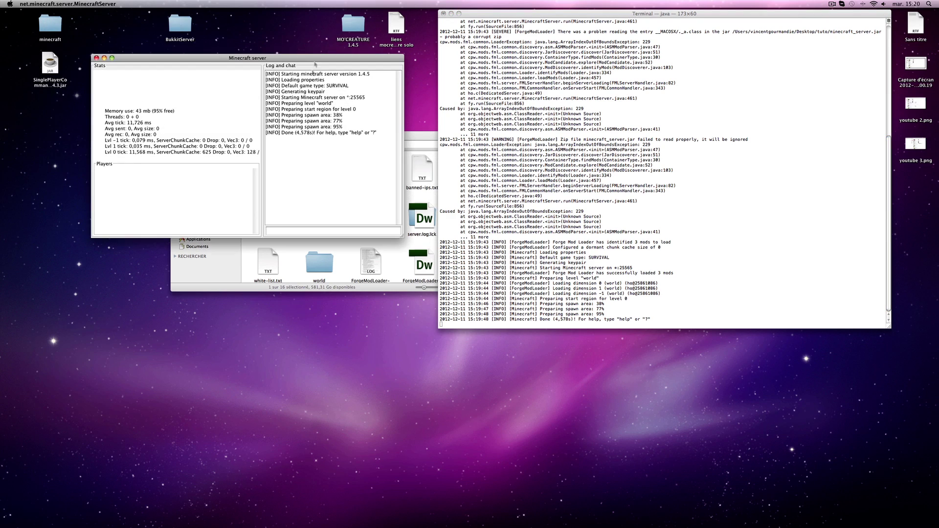
{"action": "left_click", "coordinate": [497, 282]}
{"action": "type", "text": "stop"}
{"action": "key", "text": "Return"}
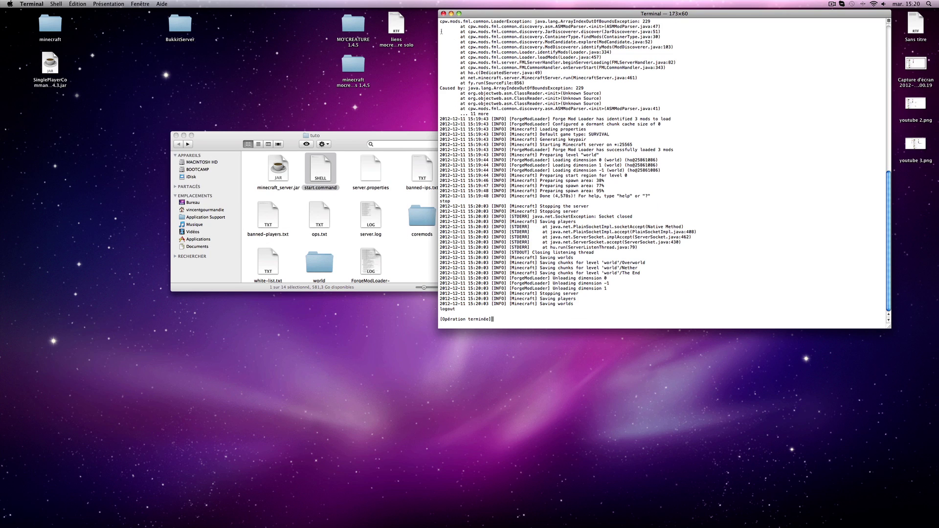
{"action": "left_click", "coordinate": [443, 13]}
Step: Copy CustomMobSpawner.zip and the DrZharks MoCreatures v4.2.3 folder into the mods folder inside tuto
{"action": "left_click", "coordinate": [650, 181]}
{"action": "left_click_drag", "start_coordinate": [697, 161], "coordinate": [643, 122]}
{"action": "left_click", "coordinate": [398, 265]}
{"action": "left_click_drag", "start_coordinate": [442, 289], "coordinate": [499, 369]}
{"action": "left_click_drag", "start_coordinate": [354, 146], "coordinate": [322, 61]}
{"action": "double_click", "coordinate": [337, 216]}
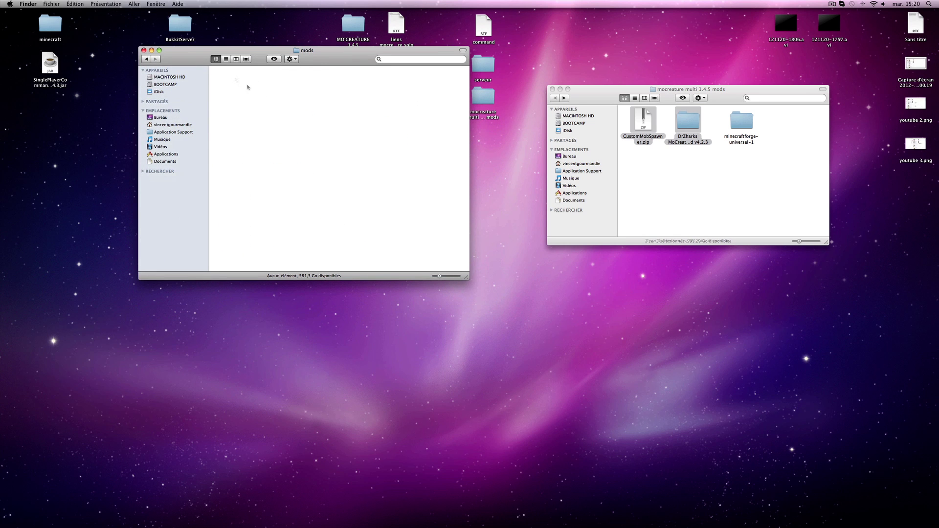
{"action": "left_click", "coordinate": [693, 173]}
{"action": "left_click_drag", "start_coordinate": [692, 172], "coordinate": [373, 99]}
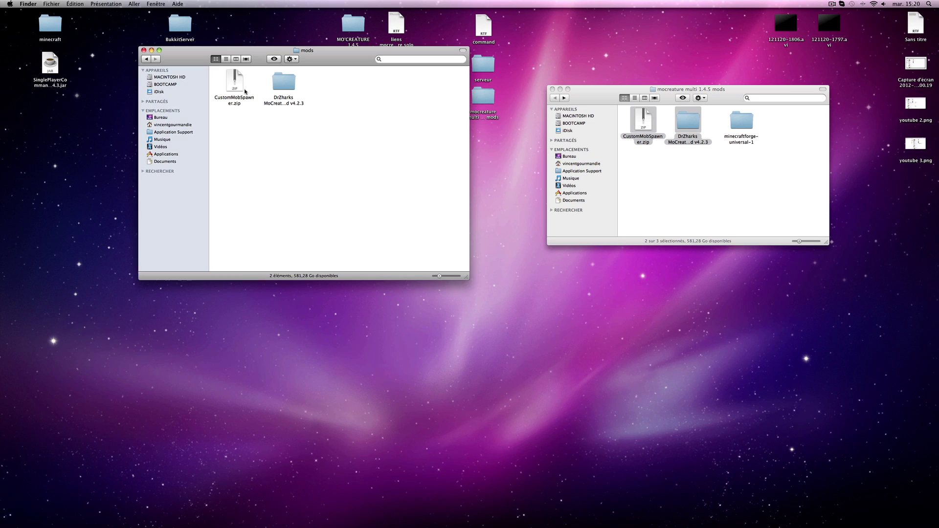
Step: Go back to the tuto folder, restart the server with start.command and enlarge the Terminal window
{"action": "left_click_drag", "start_coordinate": [325, 60], "coordinate": [326, 73]}
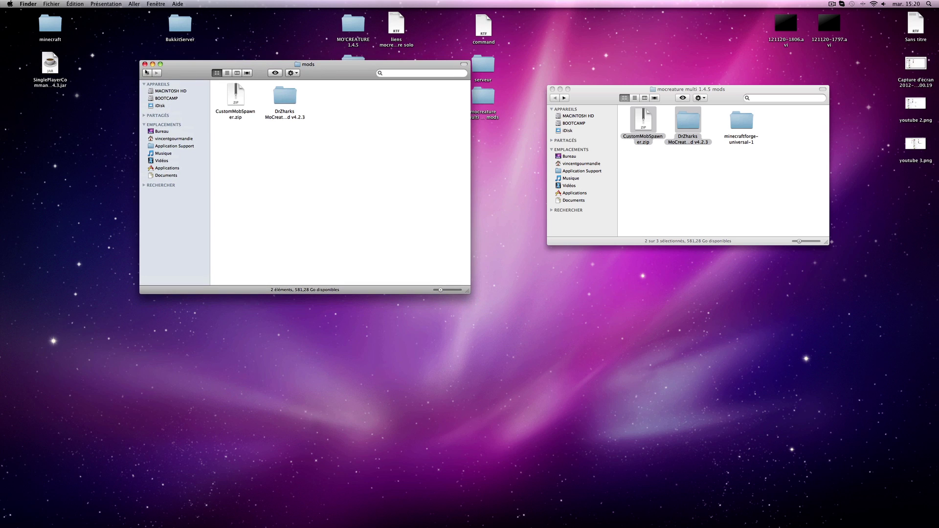
{"action": "left_click", "coordinate": [147, 72]}
{"action": "double_click", "coordinate": [290, 97]}
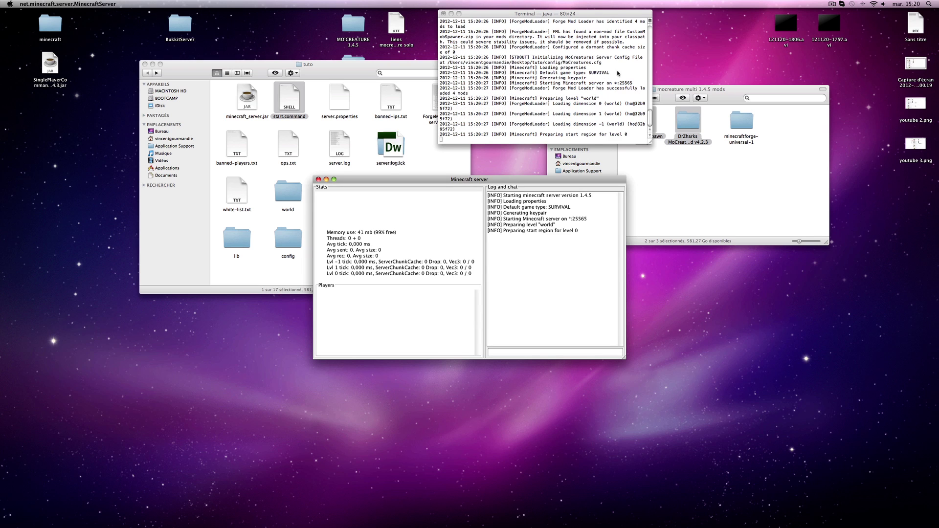
{"action": "left_click_drag", "start_coordinate": [651, 143], "coordinate": [846, 220]}
{"action": "left_click_drag", "start_coordinate": [658, 180], "coordinate": [663, 180]}
{"action": "left_click", "coordinate": [597, 171]}
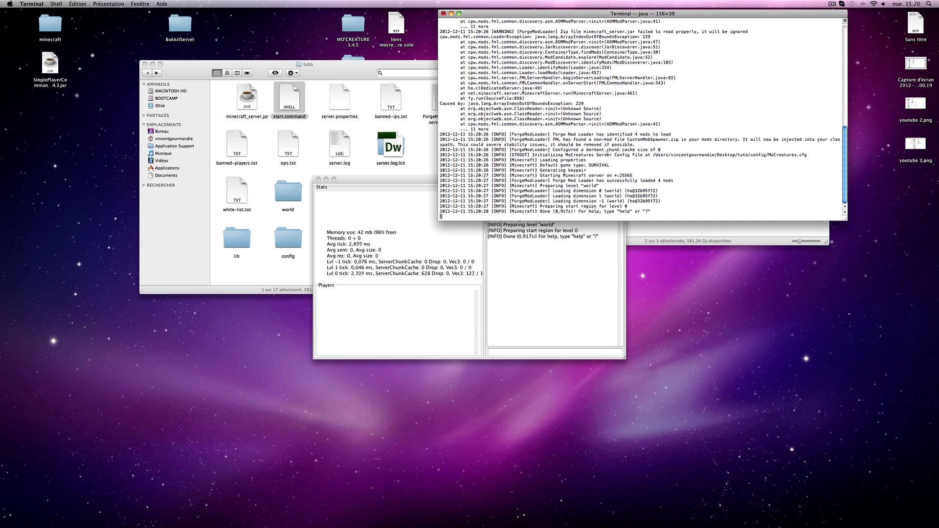
Step: Examine the Terminal log lines about the loaded mods and CustomMobSpawner.zip, comparing them with the Minecraft server window
{"action": "left_click_drag", "start_coordinate": [564, 155], "coordinate": [593, 155]}
{"action": "left_click", "coordinate": [592, 145]}
{"action": "left_click", "coordinate": [350, 182]}
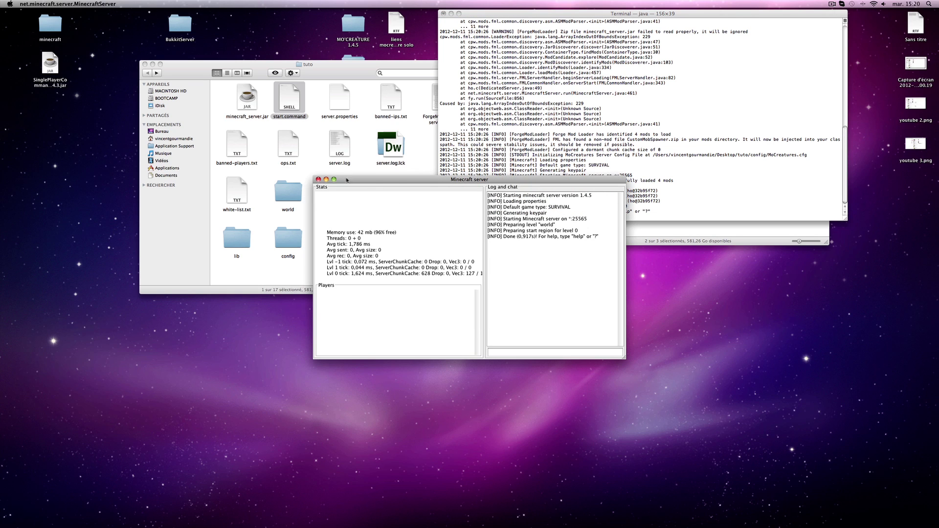
{"action": "left_click", "coordinate": [563, 136]}
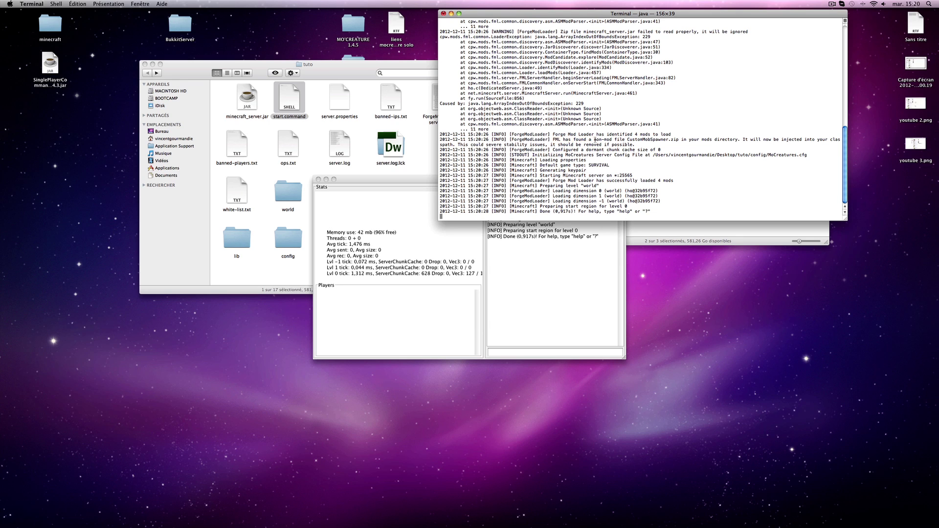
{"action": "left_click_drag", "start_coordinate": [638, 139], "coordinate": [684, 140]}
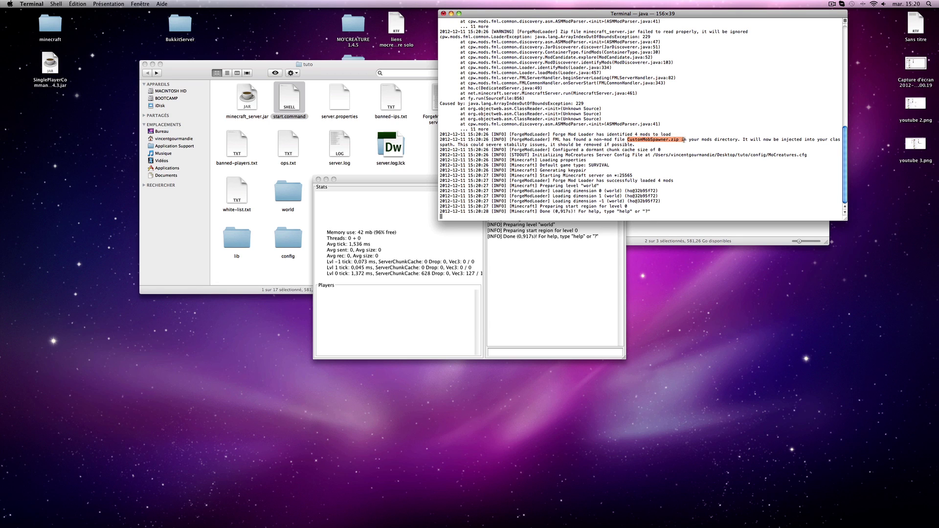
{"action": "left_click", "coordinate": [683, 145]}
{"action": "left_click", "coordinate": [614, 230]}
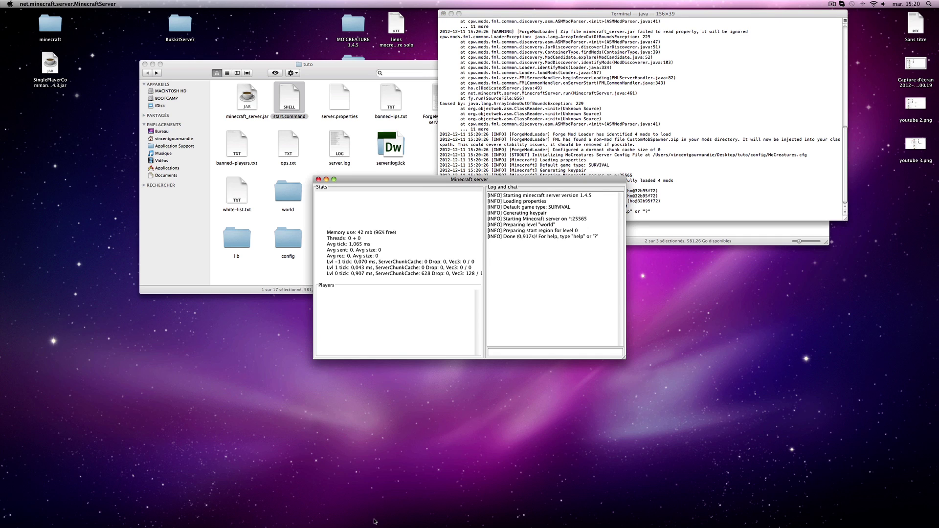
Step: Bring the tuto folder window to the front and move the server.log.lck icon off the coremods folder
{"action": "left_click_drag", "start_coordinate": [328, 67], "coordinate": [432, 128]}
{"action": "left_click", "coordinate": [304, 102]}
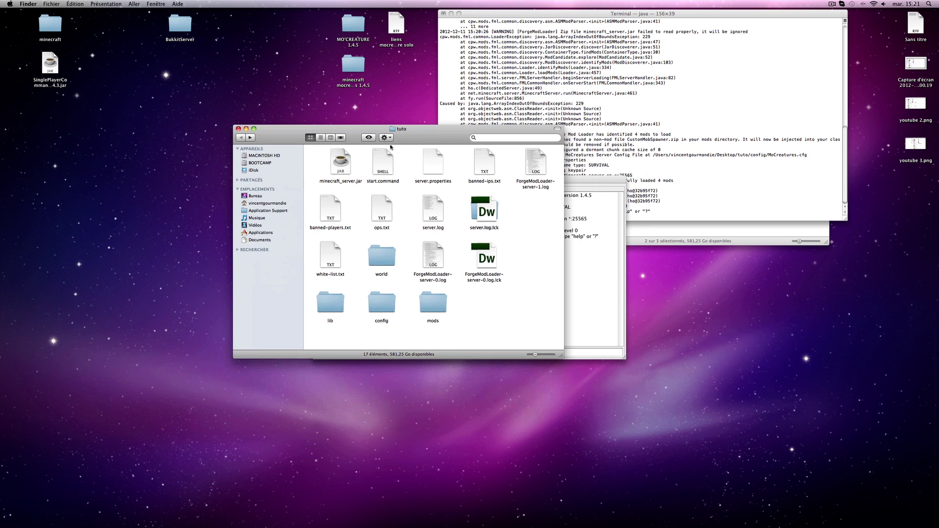
{"action": "left_click_drag", "start_coordinate": [484, 211], "coordinate": [524, 216]}
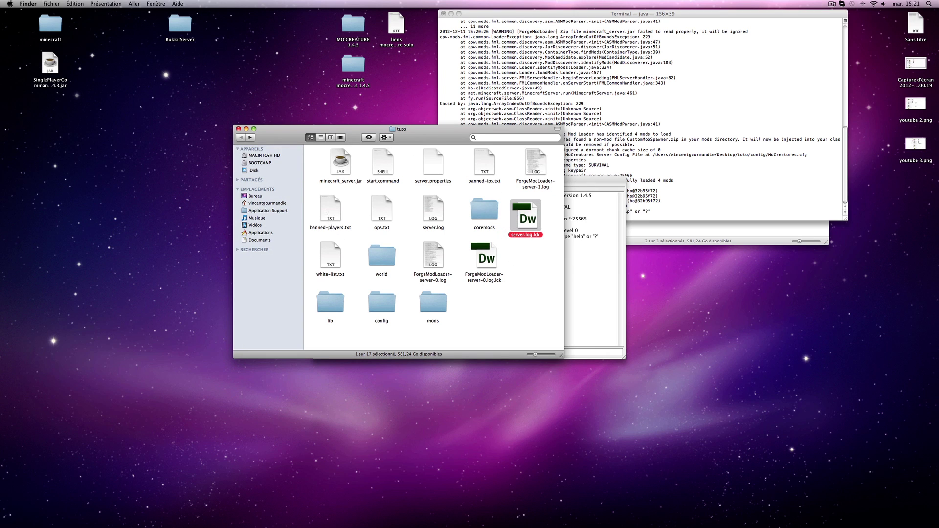
Step: Open the minecraft.jar folder under Application Support, search its file names for "meta inf", and close the window
{"action": "left_click", "coordinate": [256, 210]}
{"action": "double_click", "coordinate": [329, 201]}
{"action": "double_click", "coordinate": [329, 161]}
{"action": "double_click", "coordinate": [516, 168]}
{"action": "left_click", "coordinate": [494, 138]}
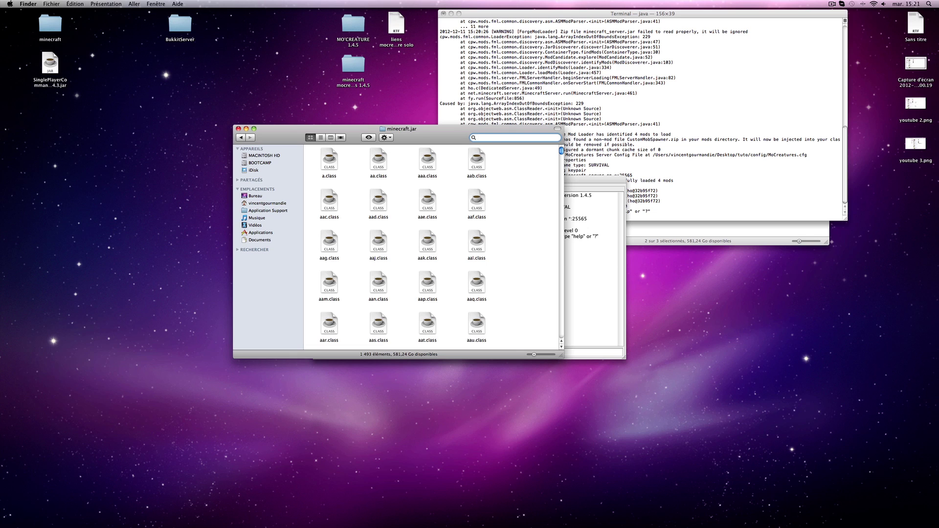
{"action": "type", "text": "meta inf"}
{"action": "left_click", "coordinate": [379, 149]}
{"action": "left_click", "coordinate": [451, 149]}
{"action": "left_click", "coordinate": [370, 168]}
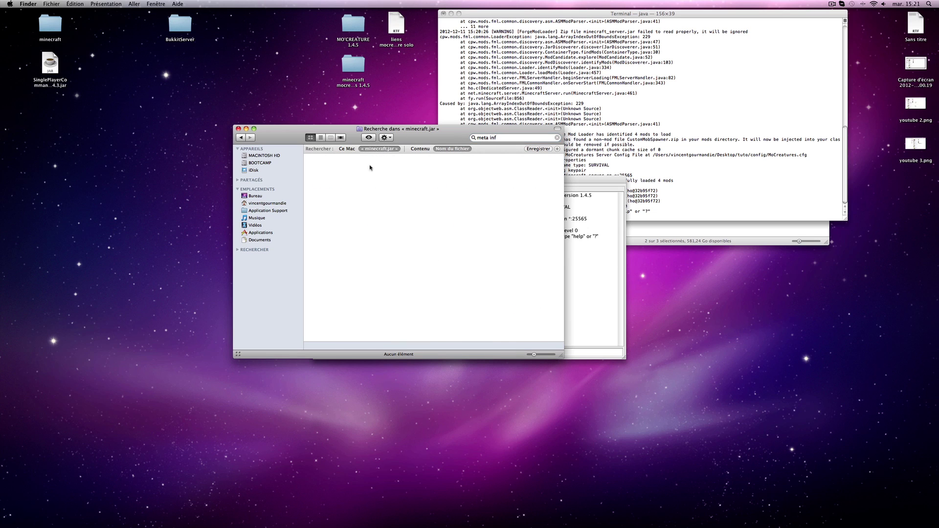
{"action": "left_click", "coordinate": [239, 129]}
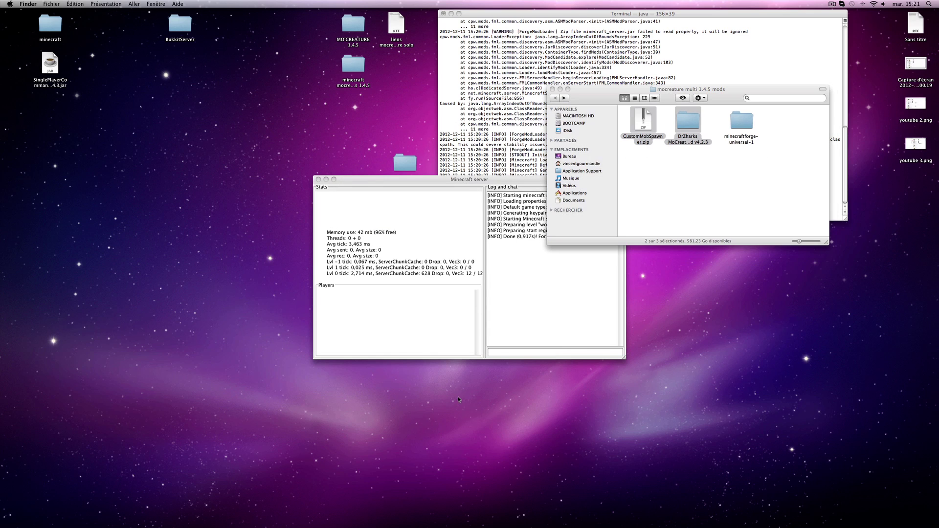
Step: Close the mocreature multi 1.4.5 mods window and arrange the Terminal and Minecraft server windows side by side
{"action": "left_click", "coordinate": [552, 89]}
{"action": "left_click_drag", "start_coordinate": [522, 14], "coordinate": [112, 17]}
{"action": "left_click_drag", "start_coordinate": [489, 180], "coordinate": [650, 71]}
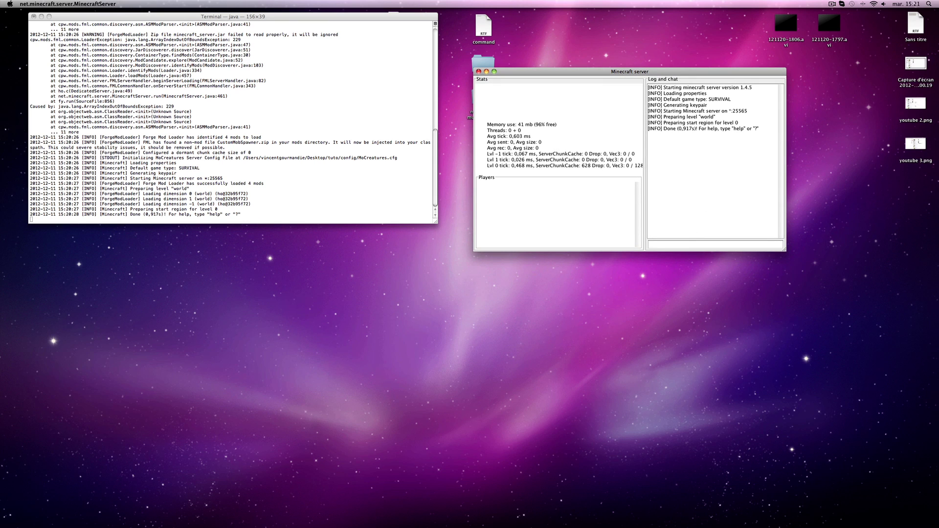
Step: Launch the Minecraft game and place its window below the Terminal window
{"action": "mouse_move", "coordinate": [391, 508]}
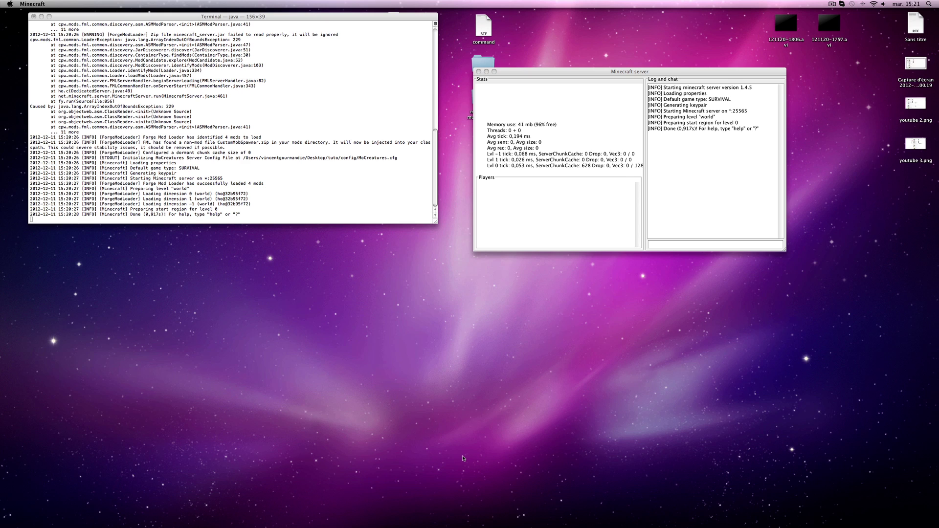
{"action": "left_click", "coordinate": [580, 344]}
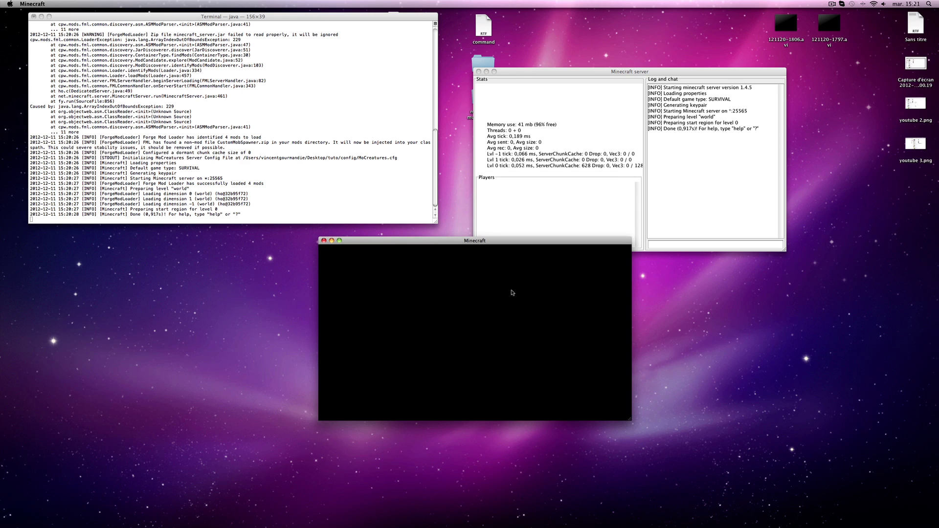
{"action": "left_click_drag", "start_coordinate": [378, 245], "coordinate": [316, 267]}
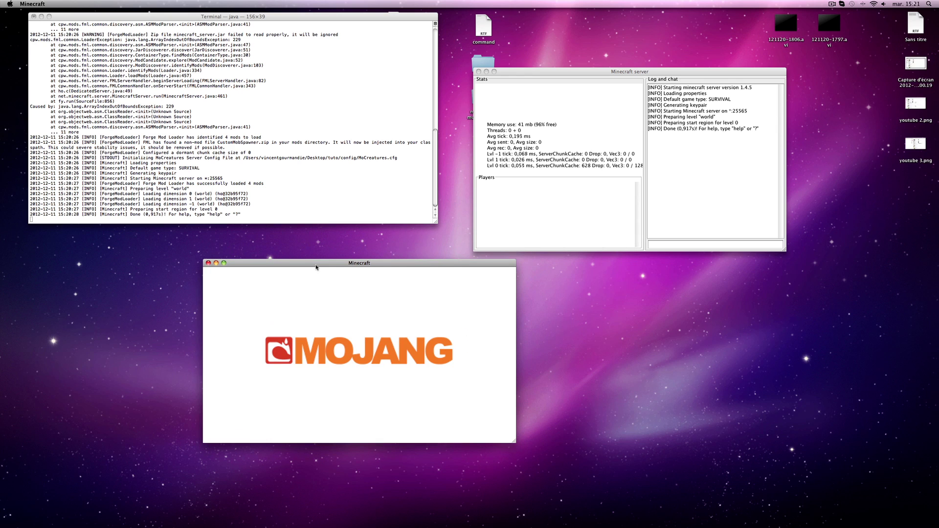
Step: Try to run the gamemode command in the Minecraft server console and switch back to the Minecraft game
{"action": "left_click", "coordinate": [677, 246]}
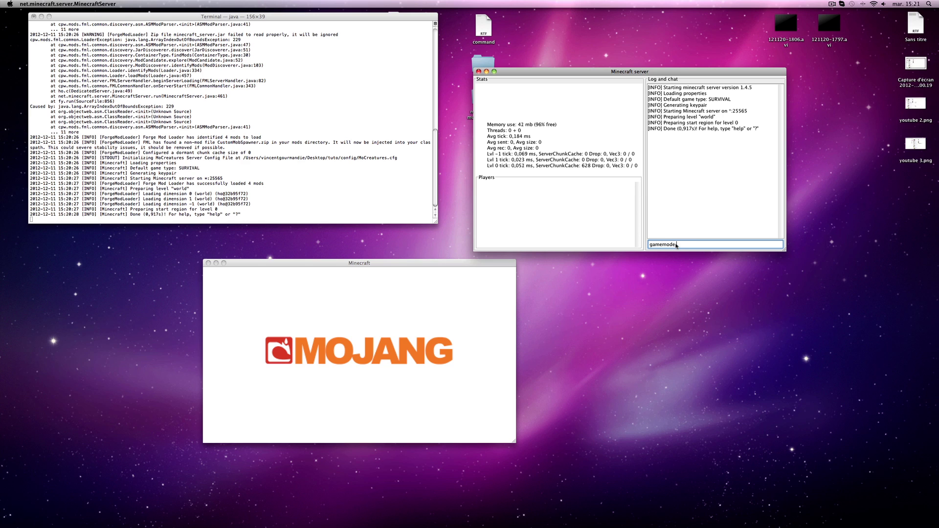
{"action": "key", "text": "Return"}
{"action": "left_click", "coordinate": [431, 271]}
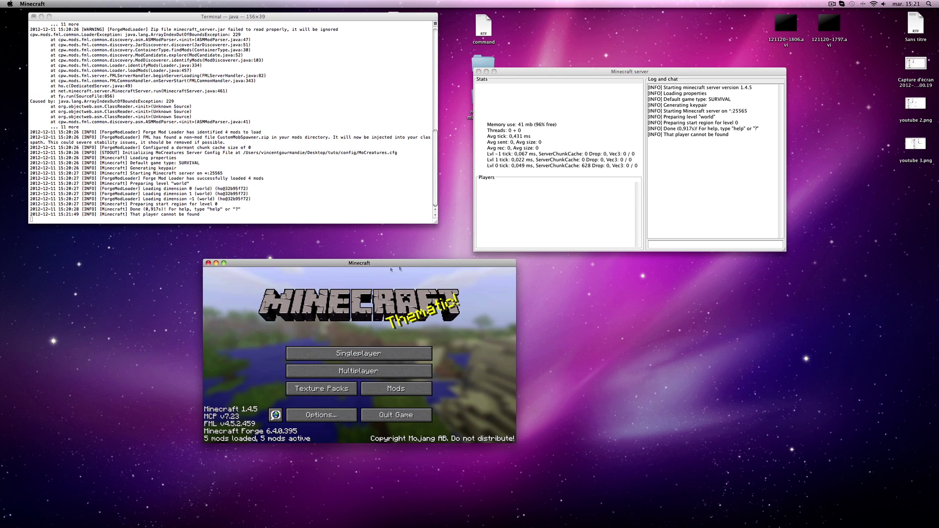
{"action": "left_click", "coordinate": [361, 350]}
{"action": "left_click", "coordinate": [361, 349]}
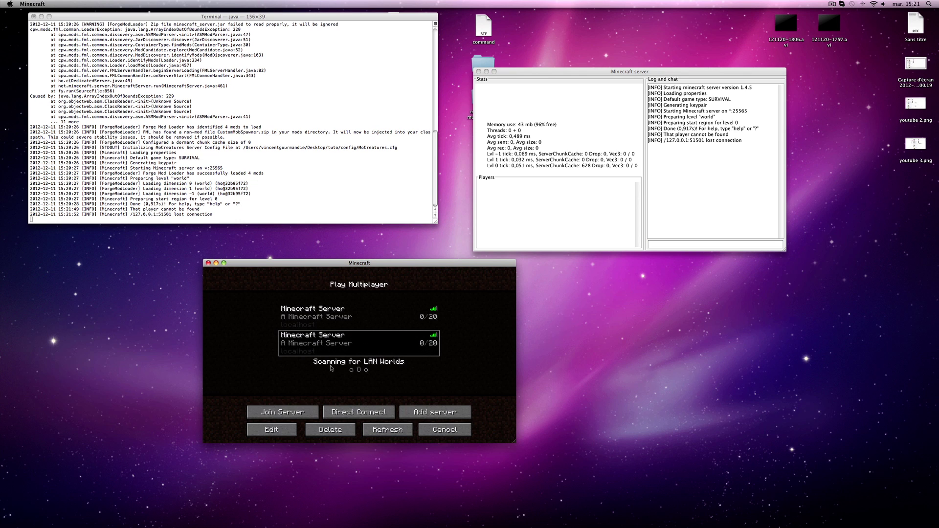
{"action": "left_click", "coordinate": [440, 430]}
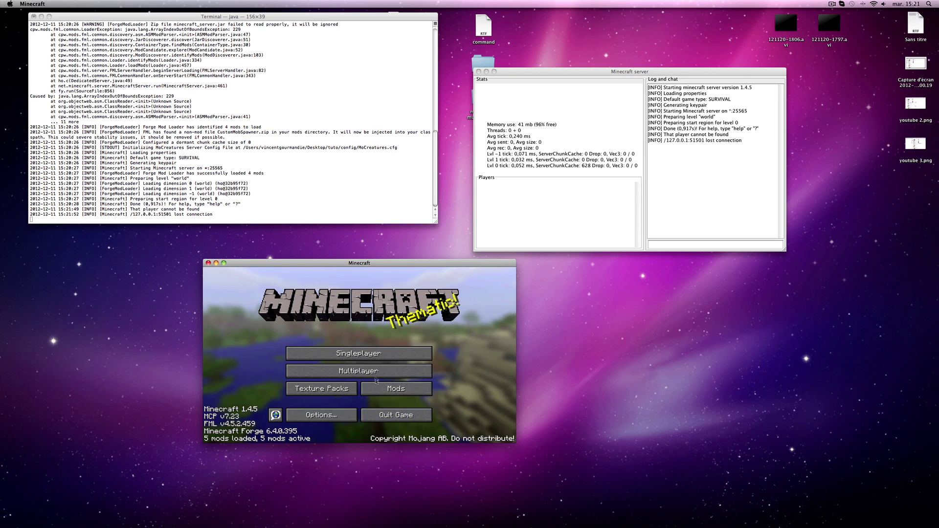
Step: Open the multiplayer server list and delete both saved Minecraft Server entries
{"action": "left_click", "coordinate": [358, 353]}
{"action": "left_click", "coordinate": [359, 353]}
{"action": "left_click", "coordinate": [337, 430]}
{"action": "left_click", "coordinate": [337, 430]}
{"action": "left_click", "coordinate": [342, 339]}
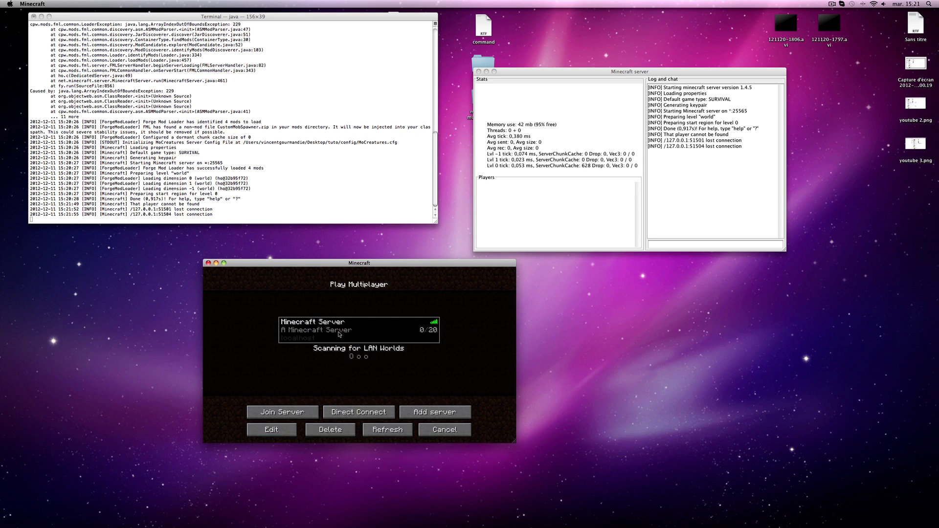
{"action": "left_click", "coordinate": [330, 429]}
{"action": "left_click", "coordinate": [311, 370]}
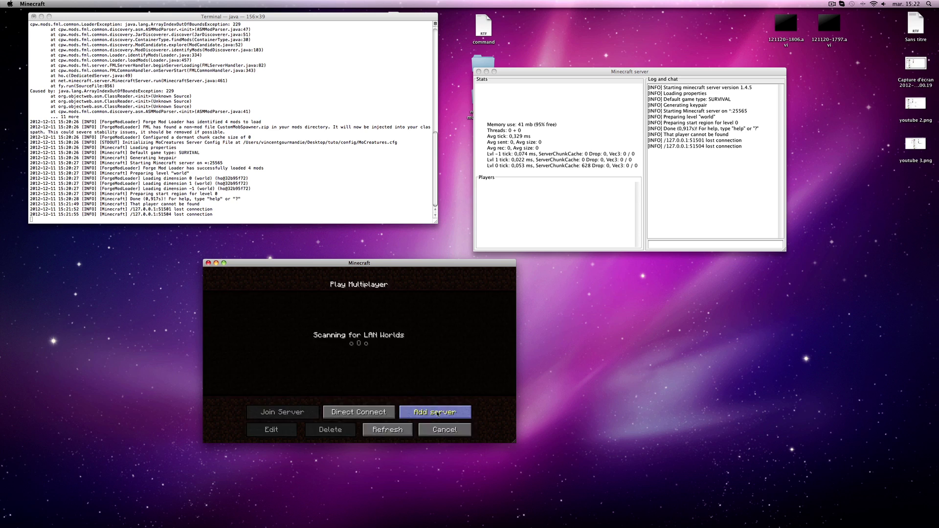
Step: Add a multiplayer server named Minecraft Server with the address localhost
{"action": "left_click", "coordinate": [420, 409]}
{"action": "type", "text": "localhost"}
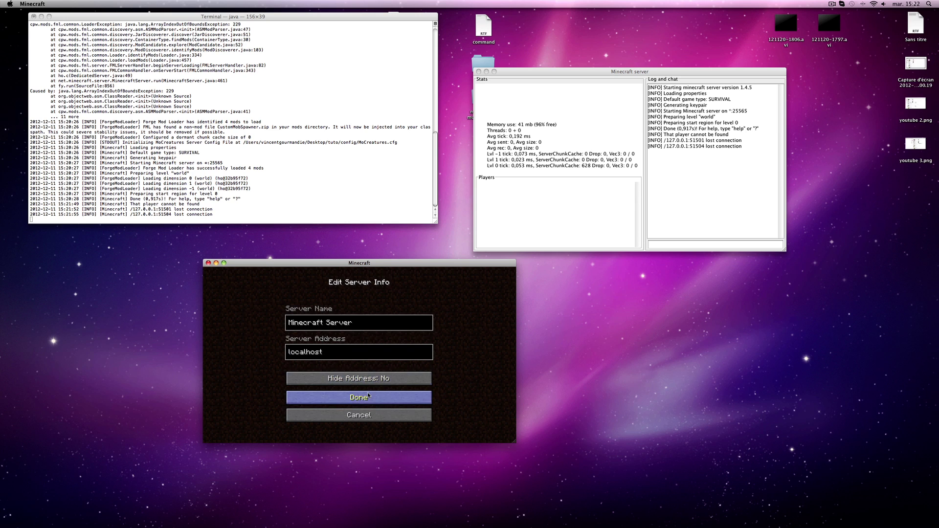
{"action": "left_click", "coordinate": [343, 396]}
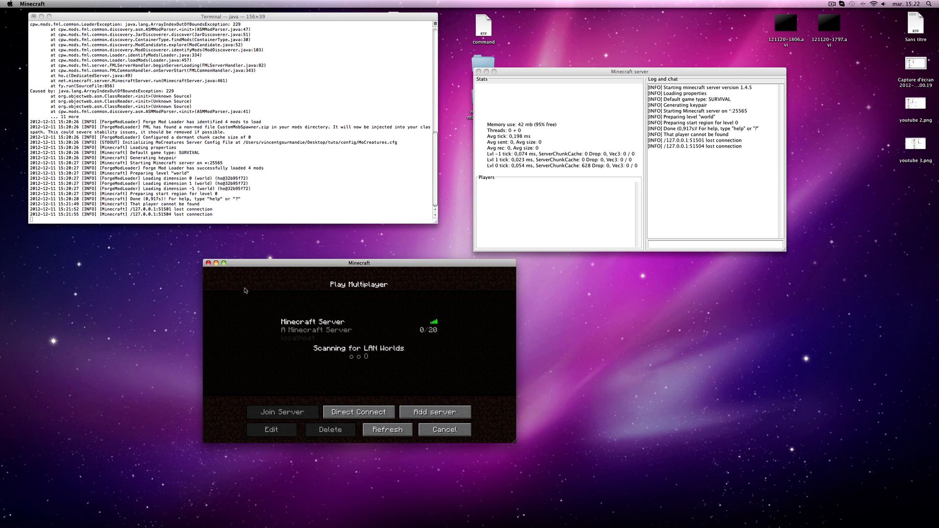
Step: Enlarge the Minecraft window to fill the screen and join the localhost Minecraft Server
{"action": "left_click", "coordinate": [224, 263]}
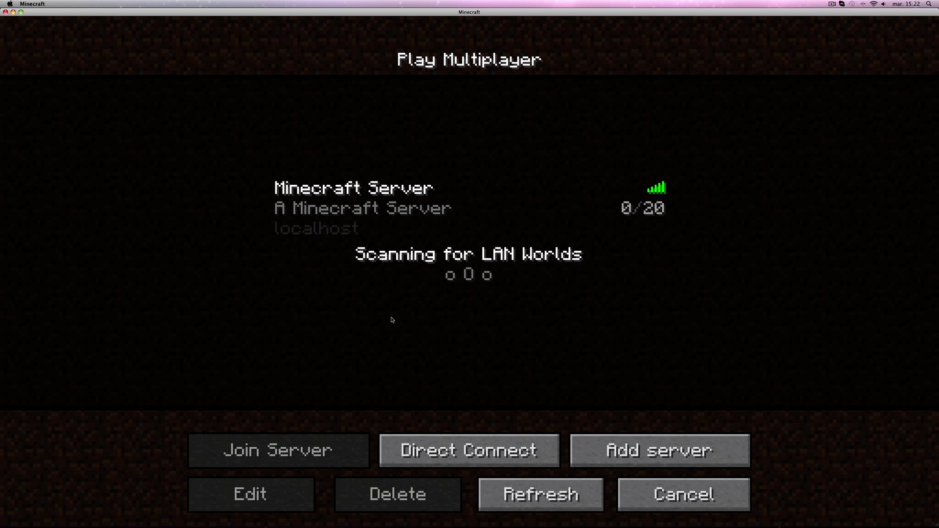
{"action": "left_click", "coordinate": [473, 237]}
{"action": "left_click", "coordinate": [259, 450]}
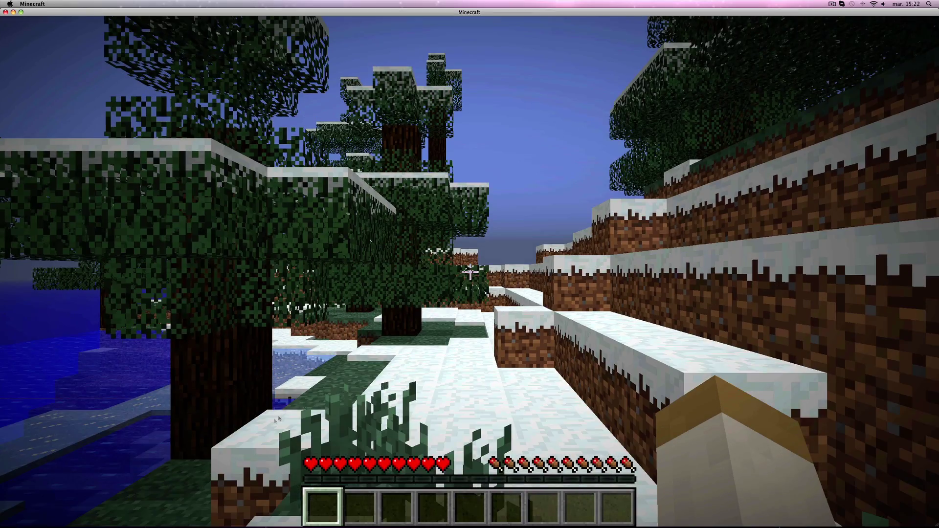
Step: Open the player inventory, switch to the Terminal server console and run gamemode 1 for the player's username
{"action": "mouse_move", "coordinate": [470, 271]}
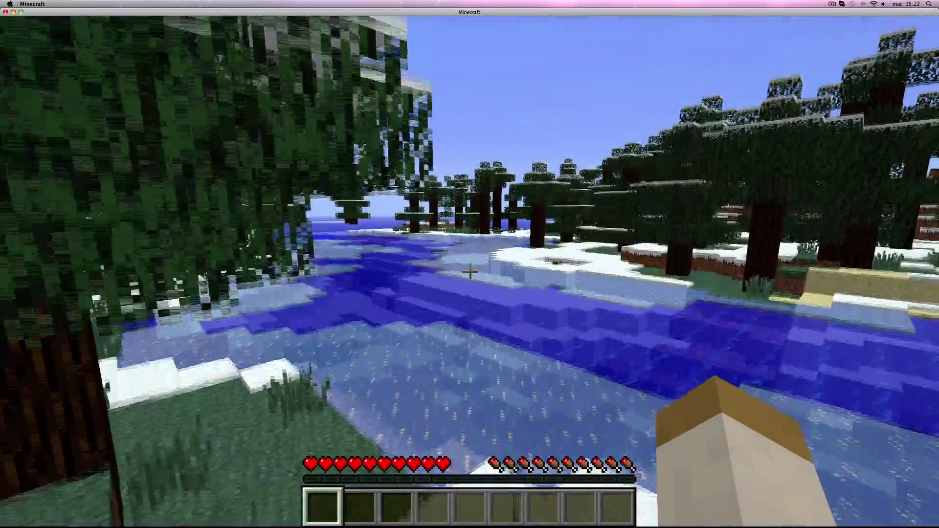
{"action": "key", "text": "e"}
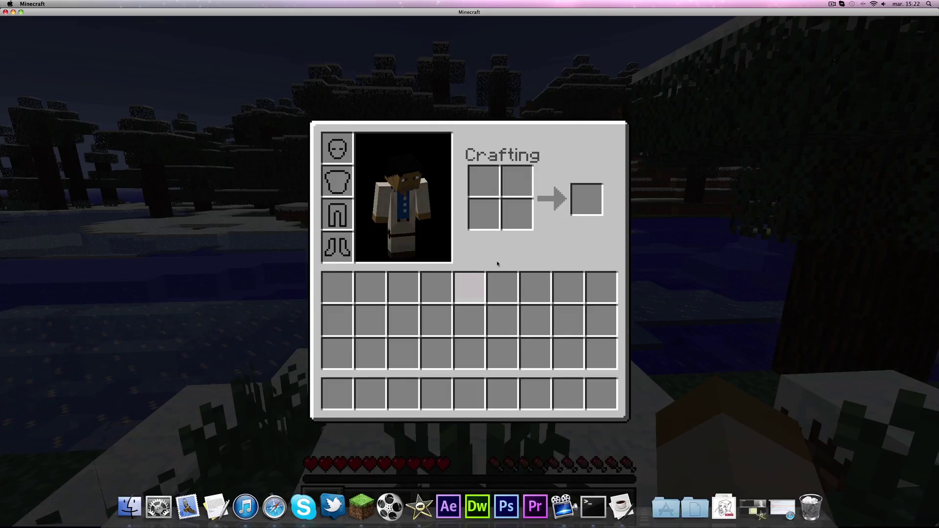
{"action": "key", "text": "F3"}
{"action": "left_click", "coordinate": [625, 160]}
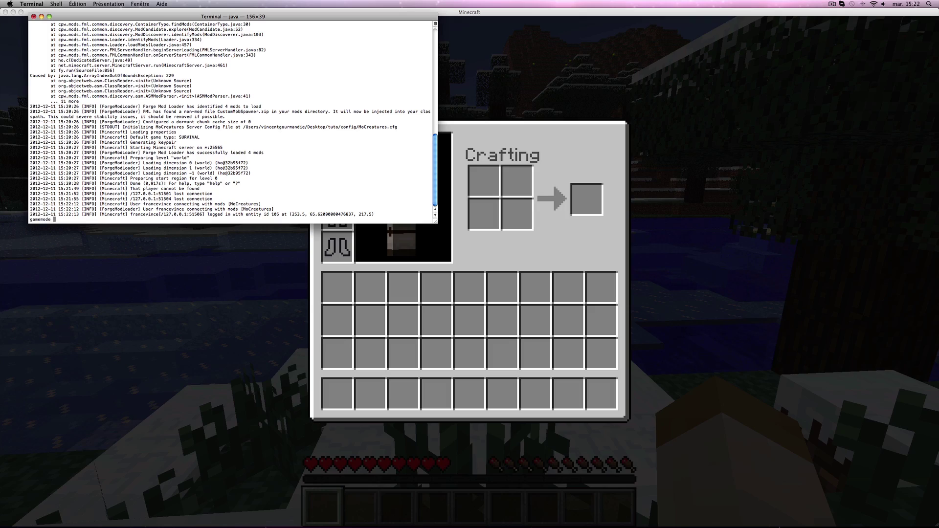
{"action": "type", "text": "gamemode 1 francevince"}
{"action": "key", "text": "Return"}
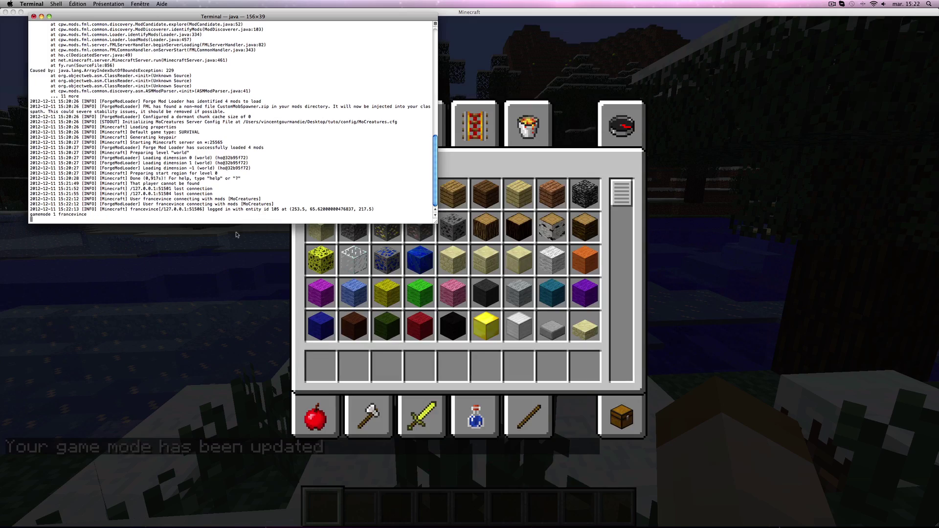
Step: Return to the Minecraft game, close the creative inventory and start flying forward
{"action": "left_click", "coordinate": [236, 246]}
{"action": "key", "text": "e"}
{"action": "key", "text": "space"}
{"action": "key", "text": "space"}
{"action": "key", "text": "w"}
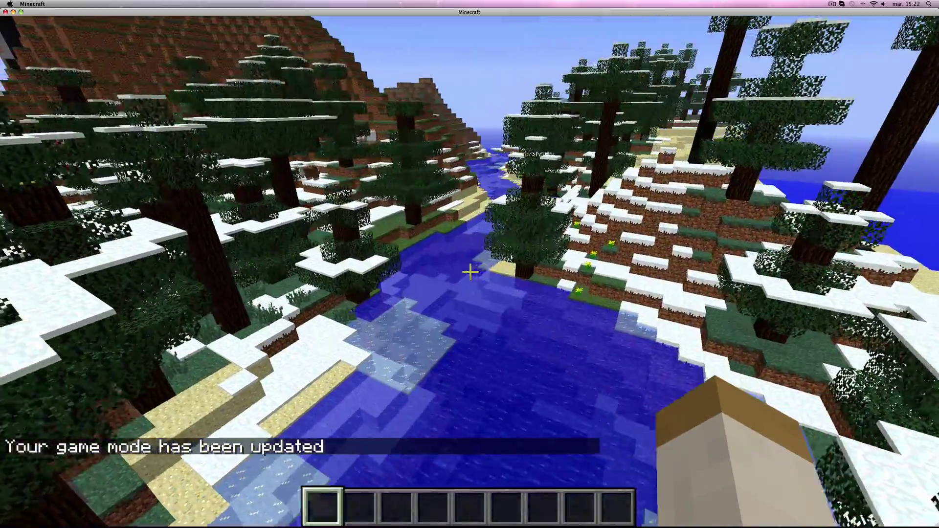
Step: Fly over the snowy forest, coast and grassland to look for Mo'Creatures animals
{"action": "mouse_move", "coordinate": [470, 272]}
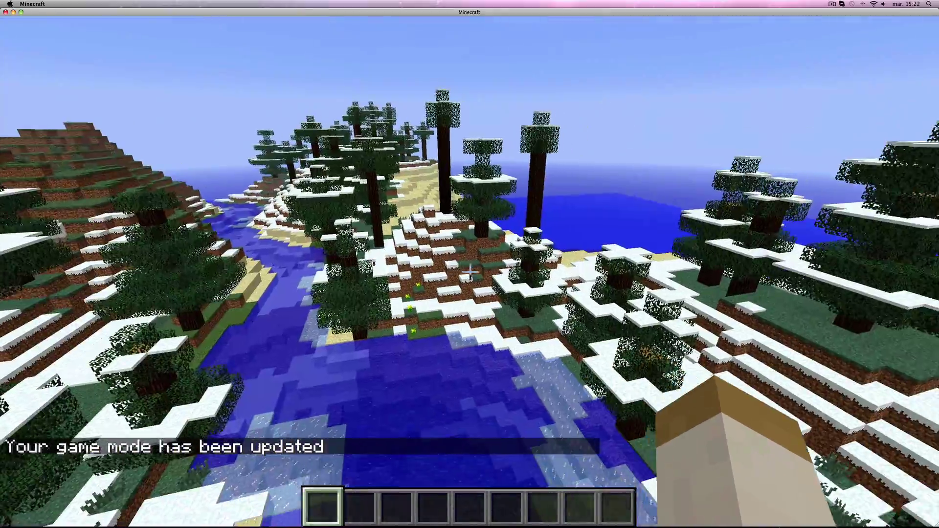
{"action": "key", "text": "w"}
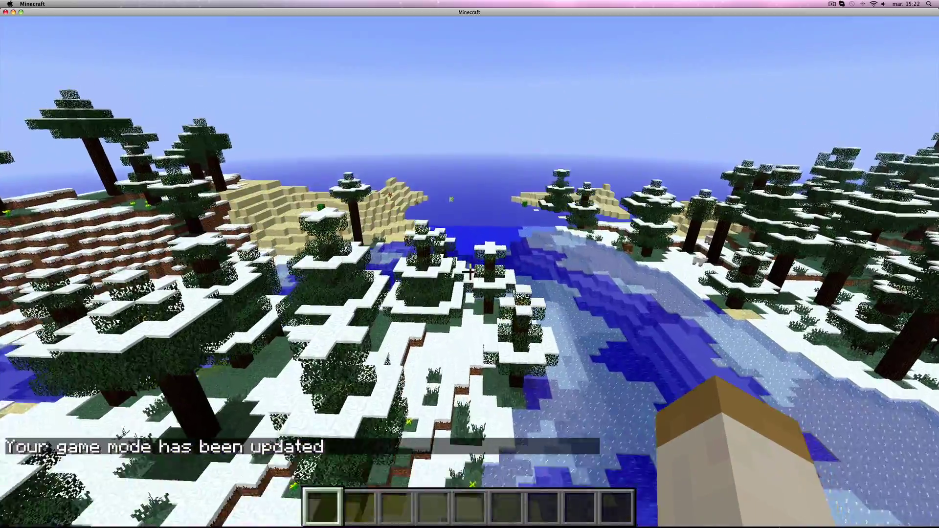
{"action": "key", "text": "w"}
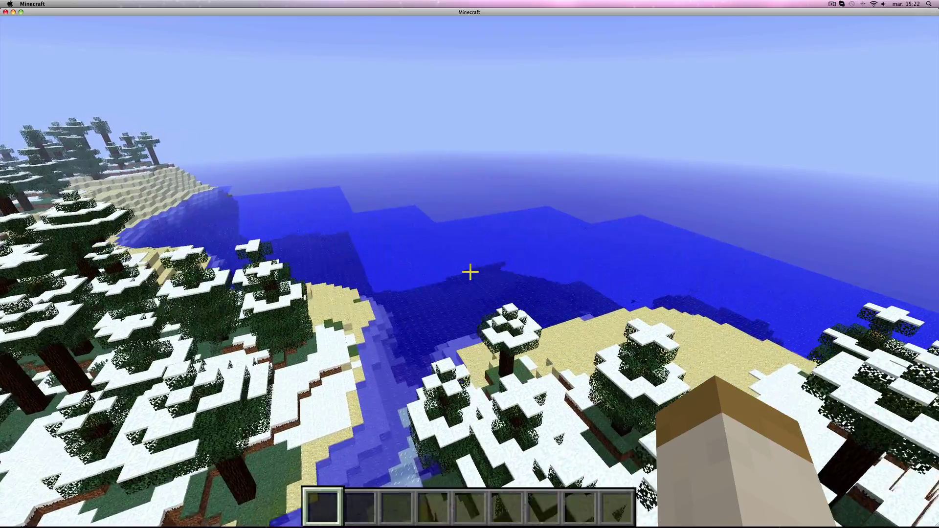
{"action": "key", "text": "w"}
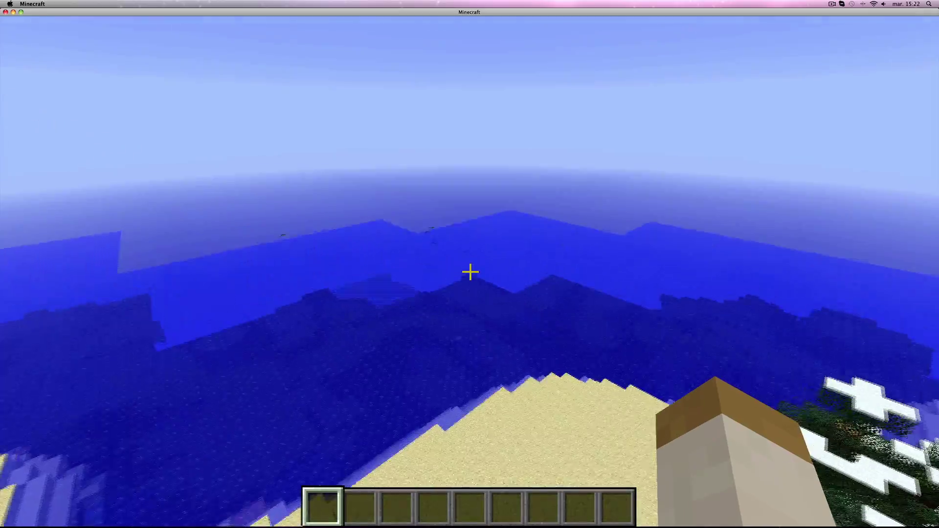
{"action": "key", "text": "w"}
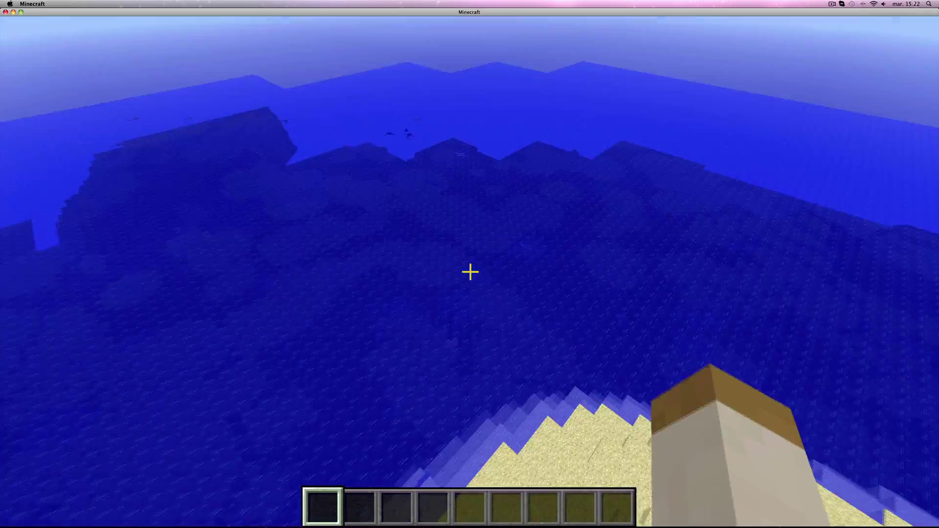
{"action": "key", "text": "w"}
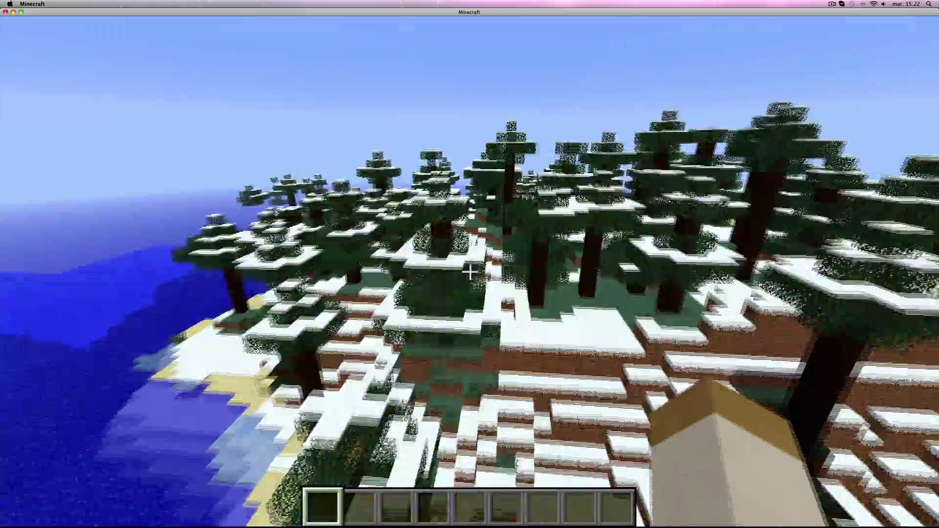
{"action": "key", "text": "w"}
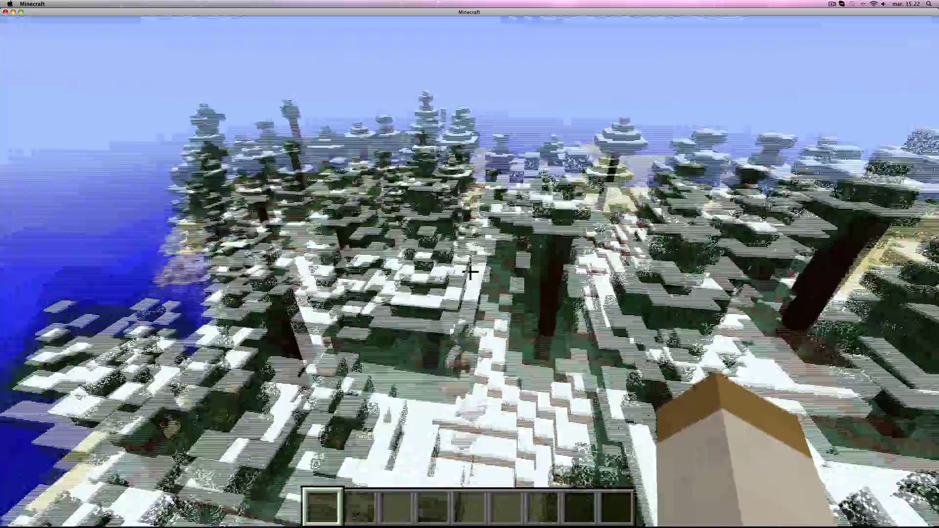
{"action": "key", "text": "space"}
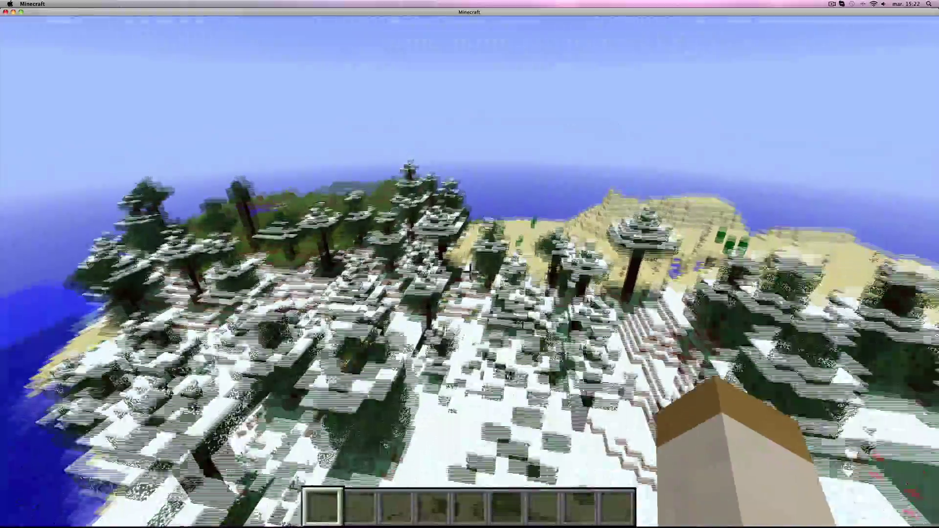
{"action": "key", "text": "w"}
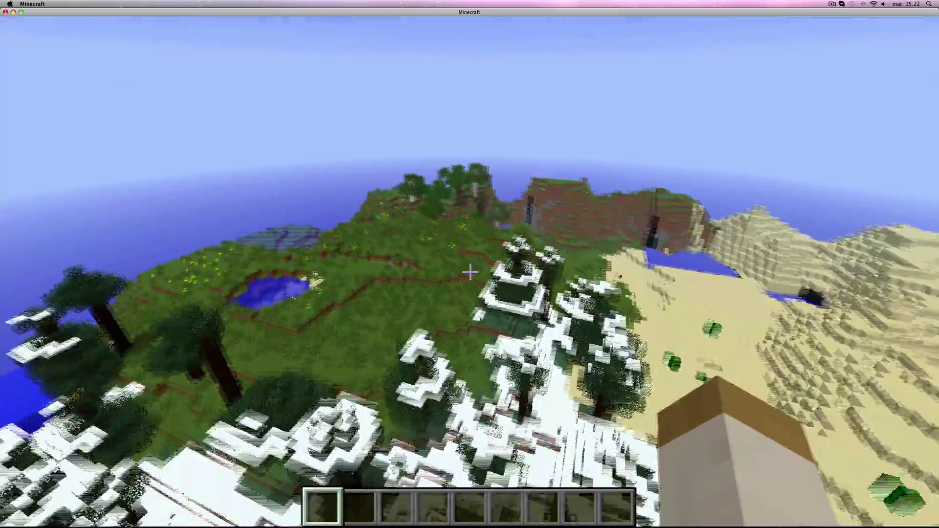
{"action": "key", "text": "w"}
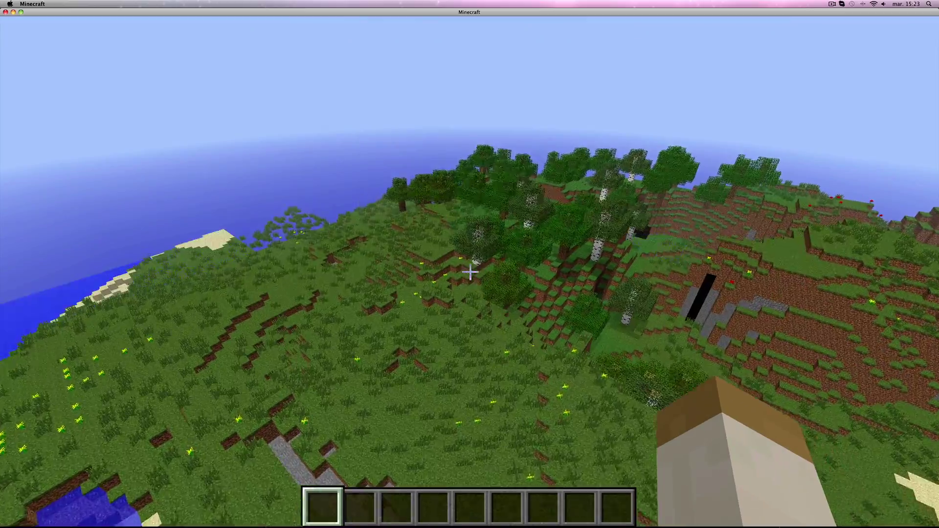
{"action": "key", "text": "w"}
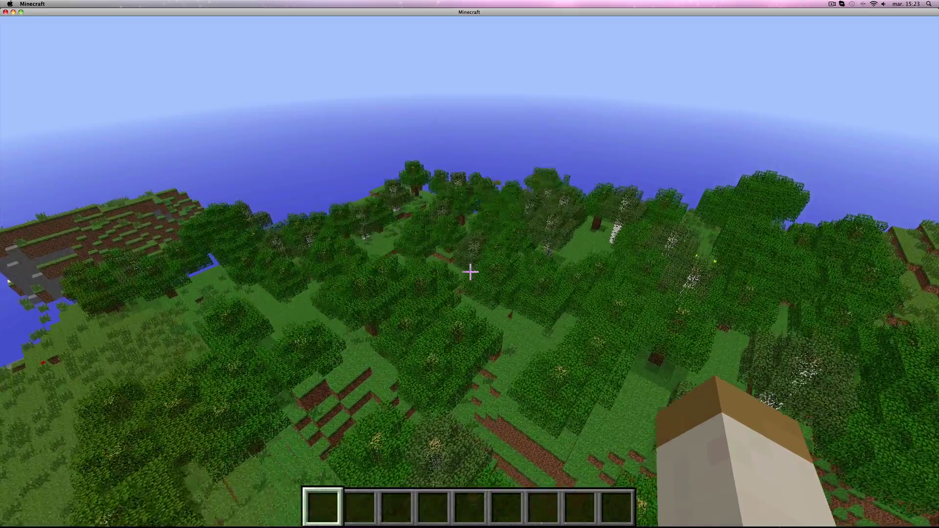
{"action": "key", "text": "w"}
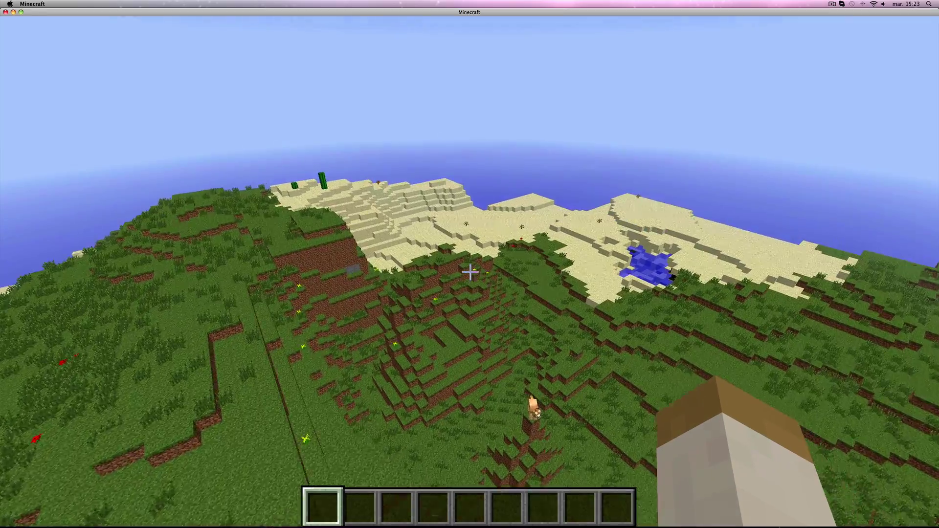
Step: Descend to the lioness on the grassy hillside, strike it and circle around it
{"action": "key", "text": "shift"}
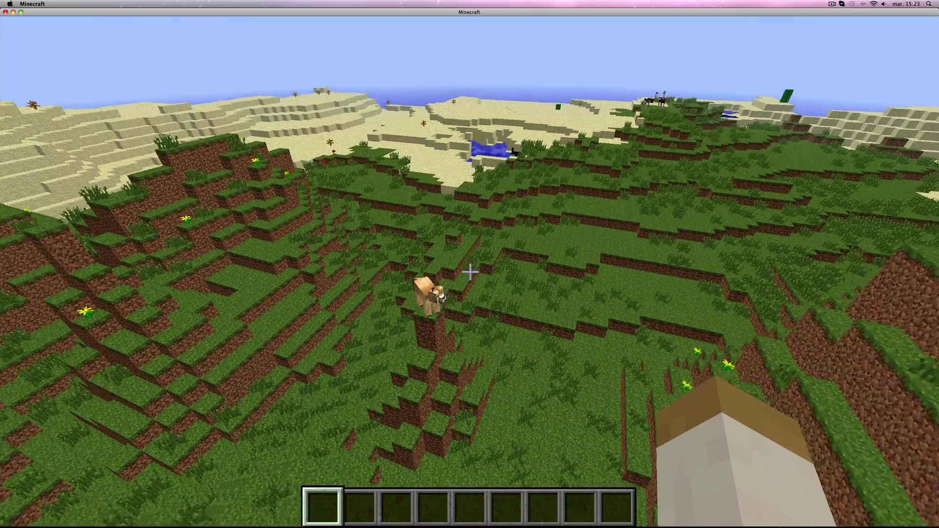
{"action": "key", "text": "w"}
{"action": "key", "text": "w"}
{"action": "key", "text": "d"}
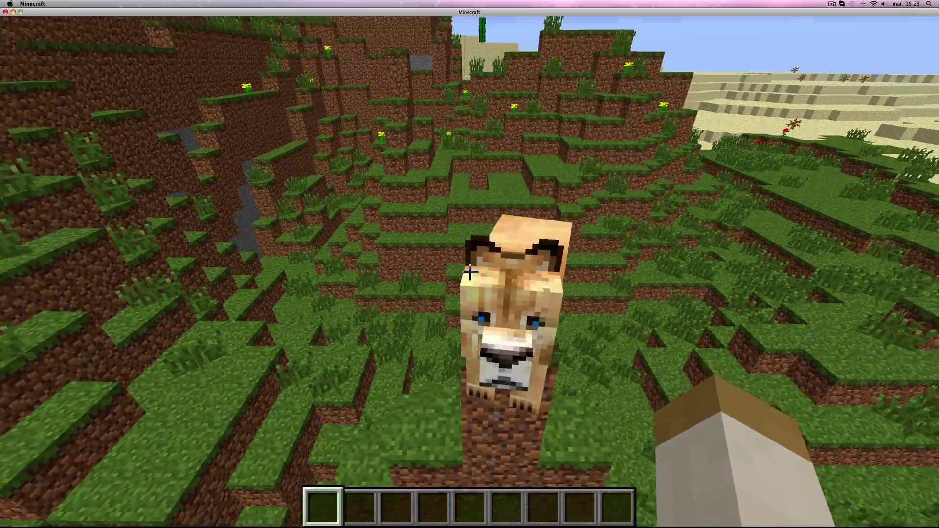
{"action": "left_click", "coordinate": [469, 272]}
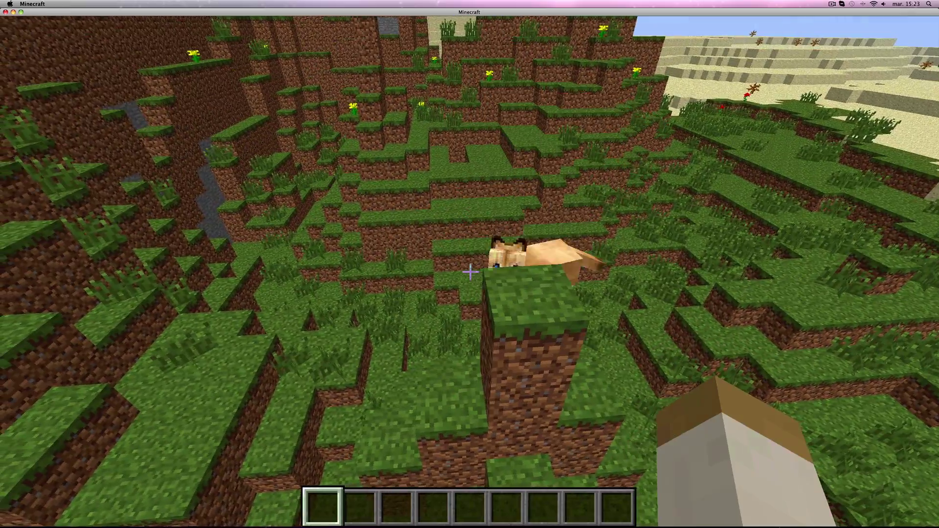
{"action": "mouse_move", "coordinate": [470, 271]}
{"action": "key", "text": "a"}
{"action": "key", "text": "shift"}
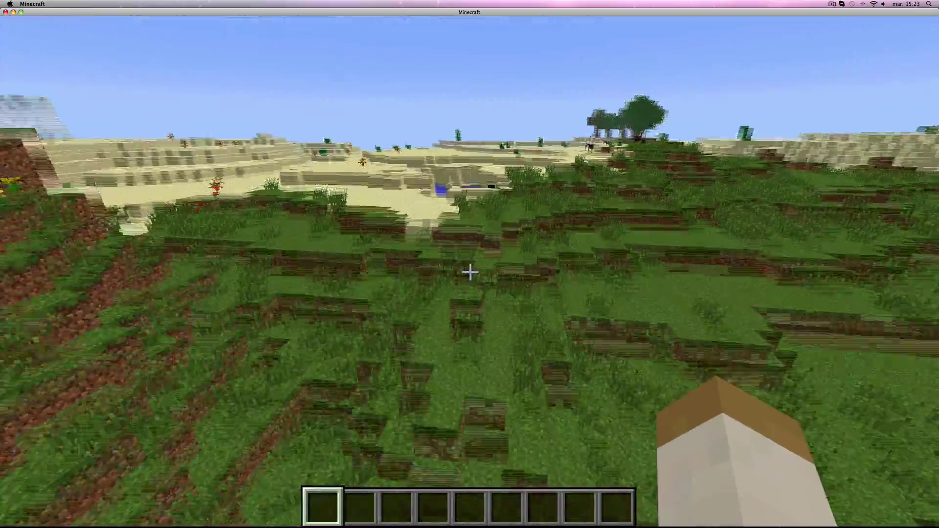
Step: Fly along the desert edge to the ostriches near the pond and view them up close
{"action": "key", "text": "s"}
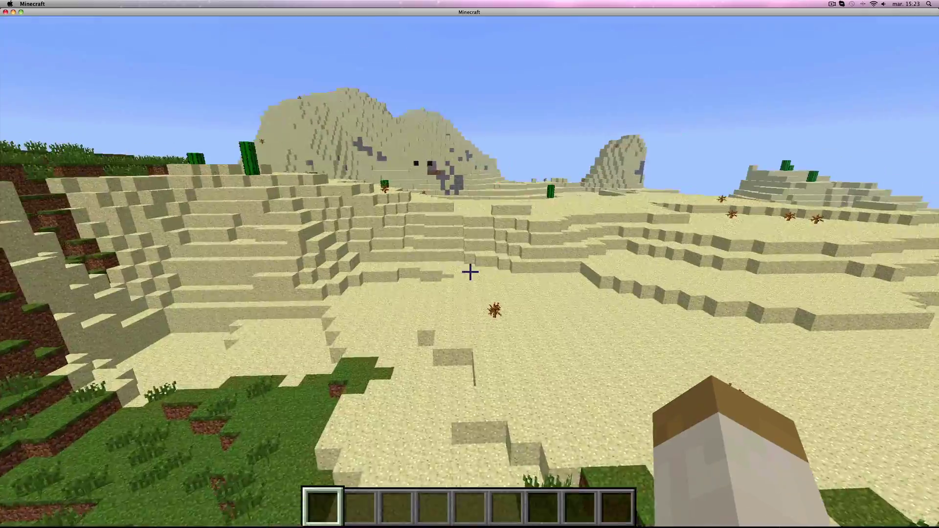
{"action": "key", "text": "w"}
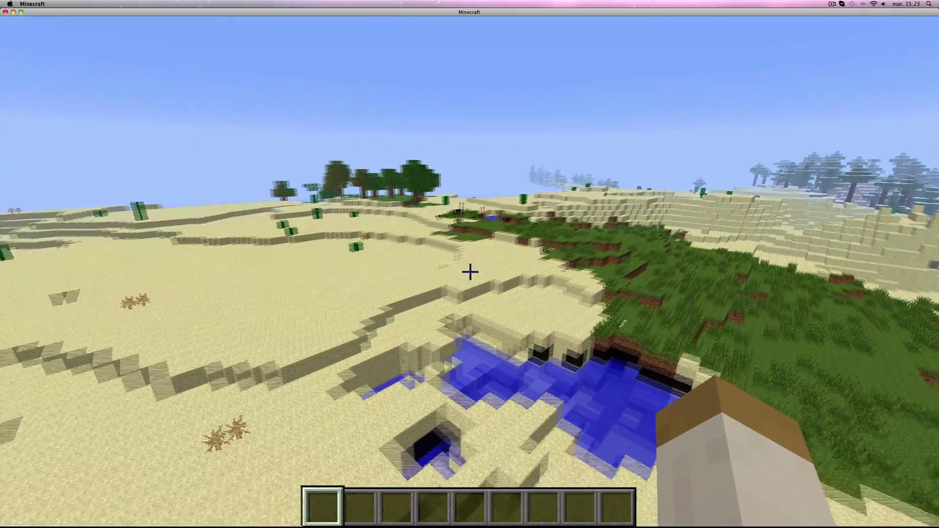
{"action": "key", "text": "w"}
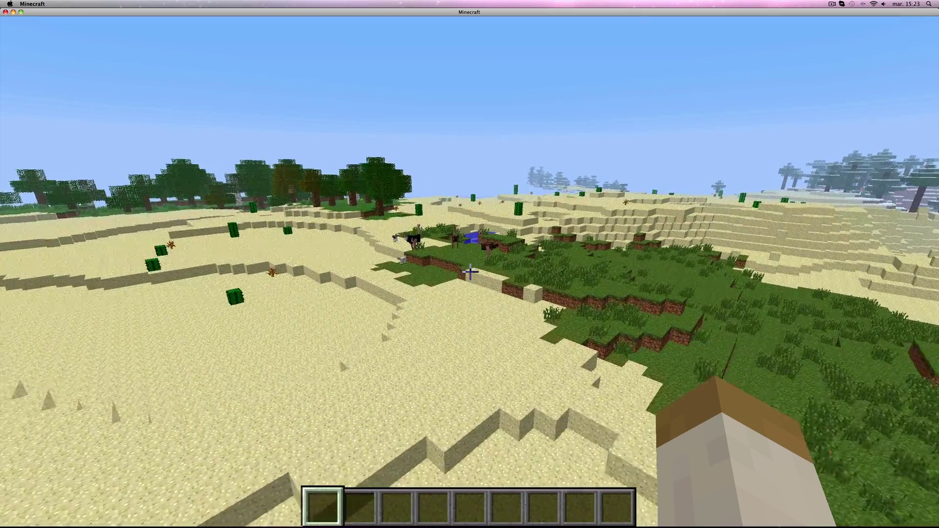
{"action": "scroll", "coordinate": [470, 272], "scroll_direction": "up", "scroll_amount": 2}
{"action": "key", "text": "w"}
{"action": "scroll", "coordinate": [470, 272], "scroll_direction": "down", "scroll_amount": 2}
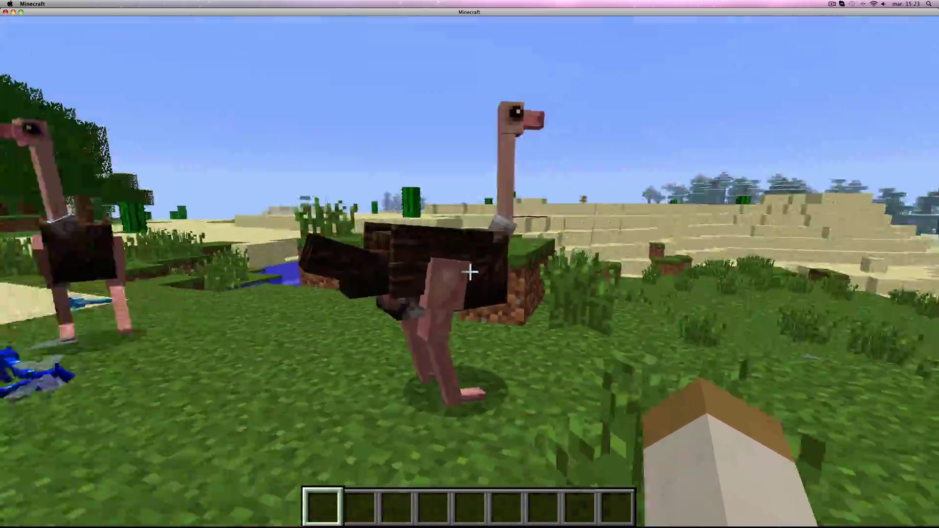
Step: Fly over the pond, sand and grassland, then land on the desert to look around for more Mo'Creatures animals
{"action": "key", "text": "w"}
{"action": "key", "text": "space"}
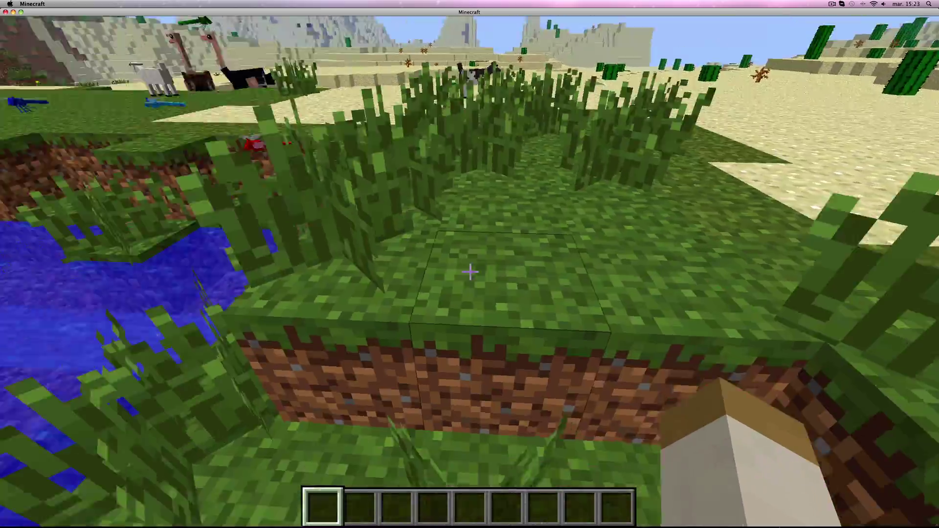
{"action": "key", "text": "w"}
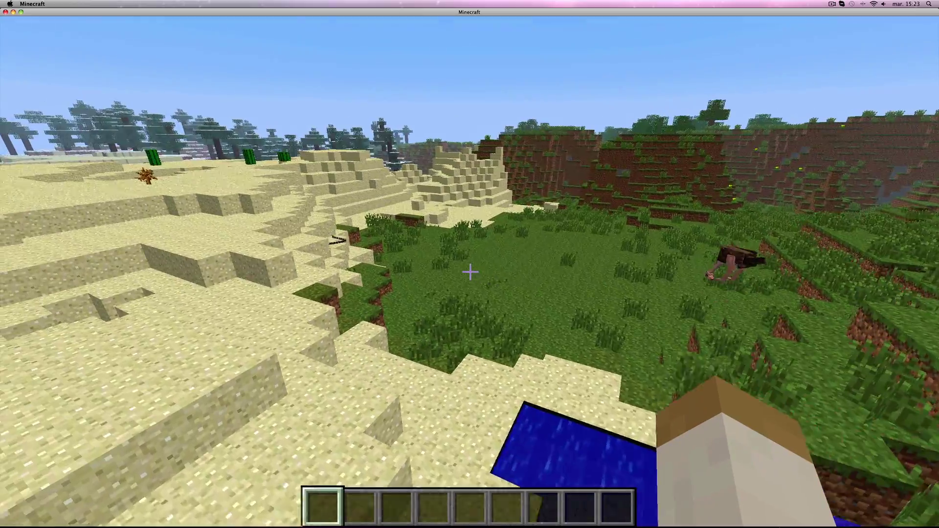
{"action": "key", "text": "w"}
{"action": "key", "text": "a"}
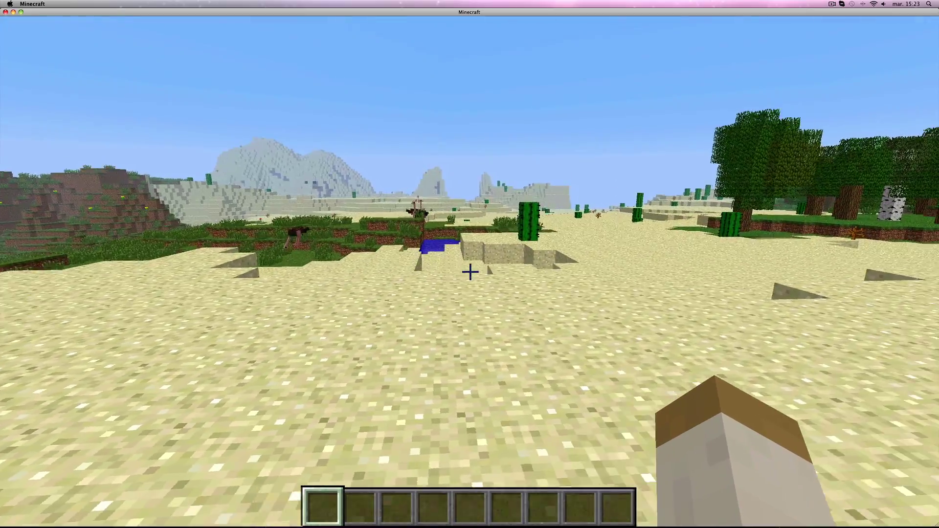
Step: Disconnect from the server and close the Minecraft game
{"action": "key", "text": "Escape"}
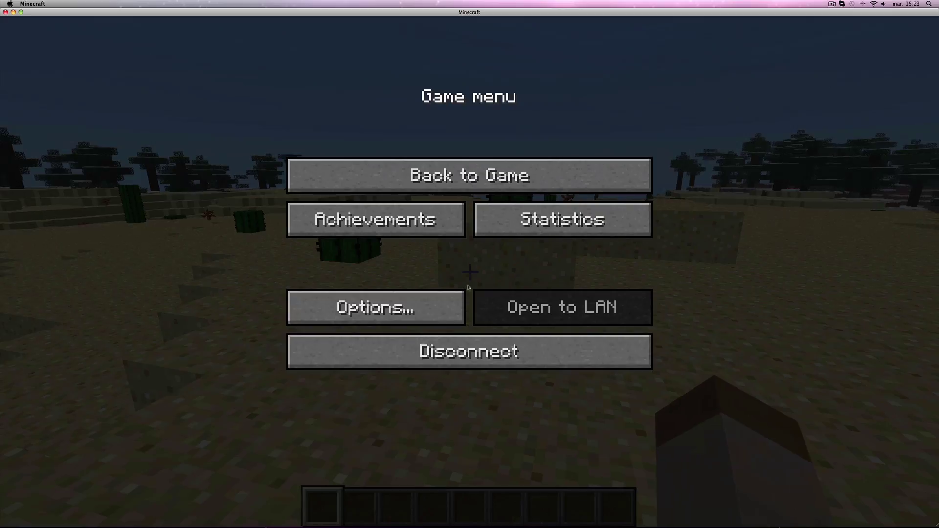
{"action": "left_click", "coordinate": [455, 349]}
{"action": "left_click", "coordinate": [5, 12]}
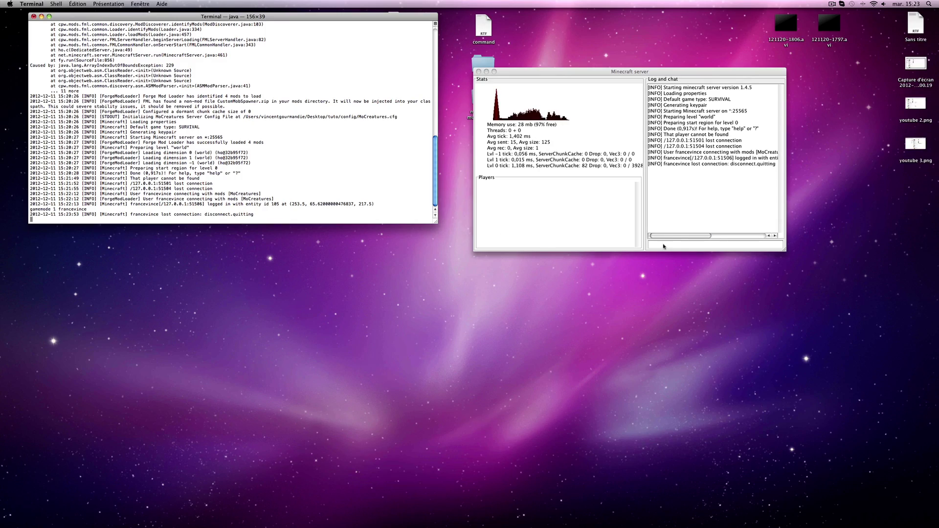
Step: Shut down the Minecraft server by entering the stop command in its console
{"action": "left_click", "coordinate": [663, 245]}
{"action": "type", "text": "stop"}
{"action": "key", "text": "Return"}
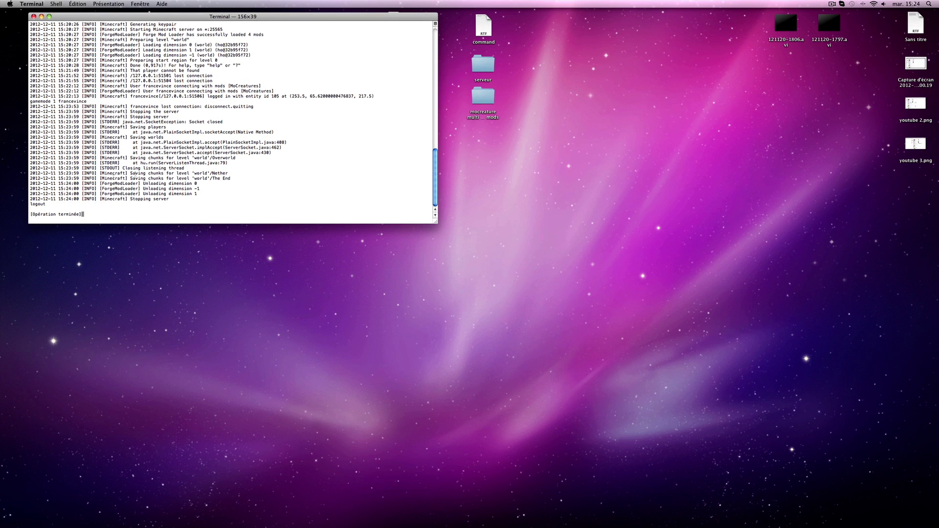
Step: Move the Terminal window toward the middle of the desktop, close it and switch to the Finder desktop
{"action": "left_click_drag", "start_coordinate": [32, 203], "coordinate": [64, 200]}
{"action": "left_click", "coordinate": [77, 212]}
{"action": "left_click_drag", "start_coordinate": [58, 15], "coordinate": [288, 163]}
{"action": "left_click", "coordinate": [262, 165]}
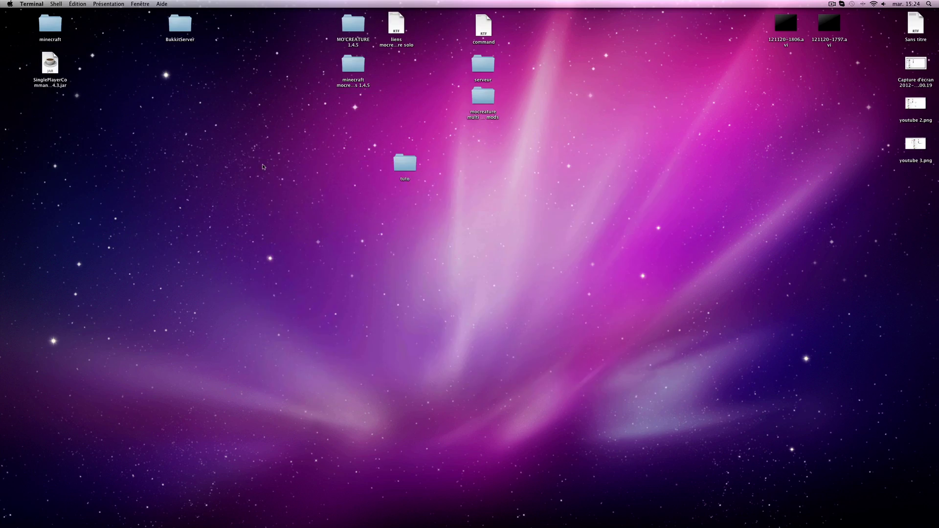
{"action": "left_click", "coordinate": [263, 166]}
{"action": "mouse_move", "coordinate": [601, 525]}
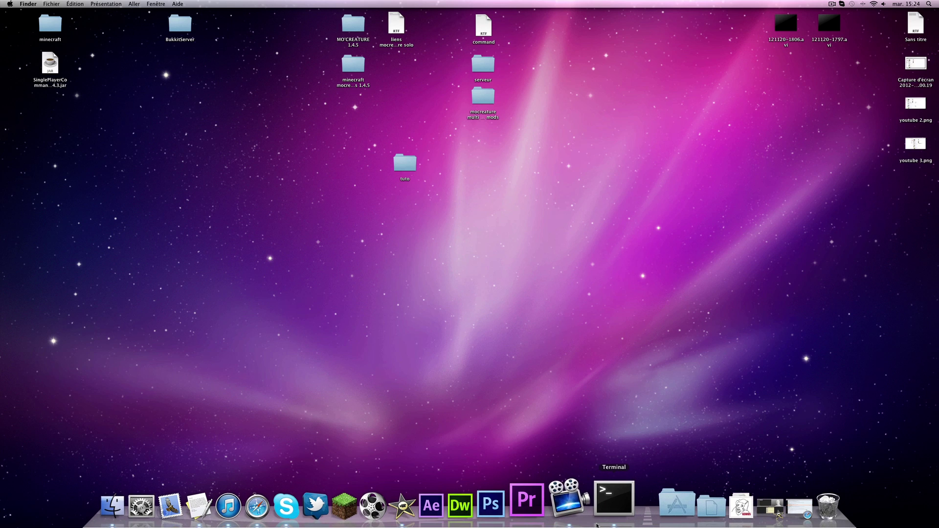